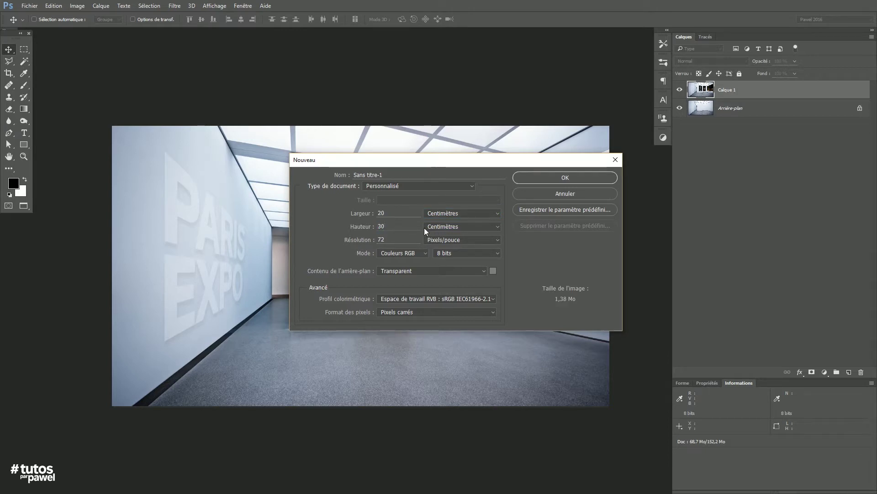
Create a 20 × 30 cm document with a transparent background at 72 pixels per inch, named "cadre francaise"
click(367, 242)
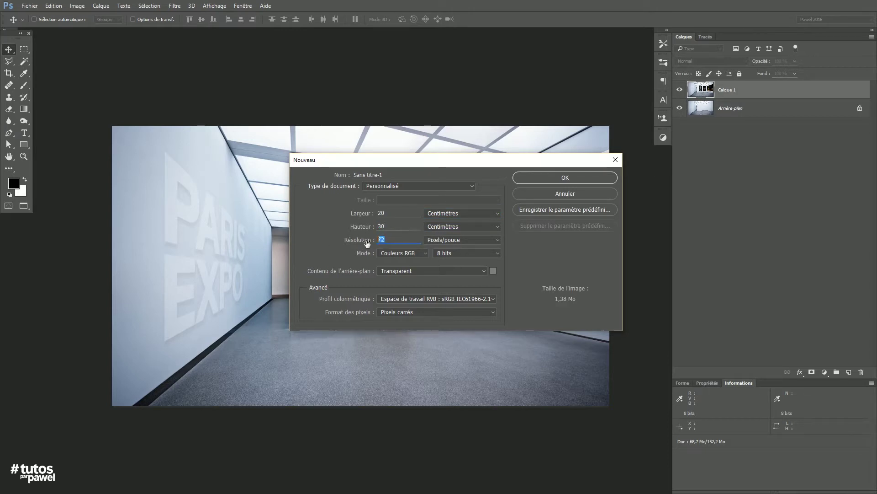
click(459, 242)
click(400, 241)
double_click(392, 239)
drag(393, 176, 324, 174)
text(cadre francaise)
key(Return)
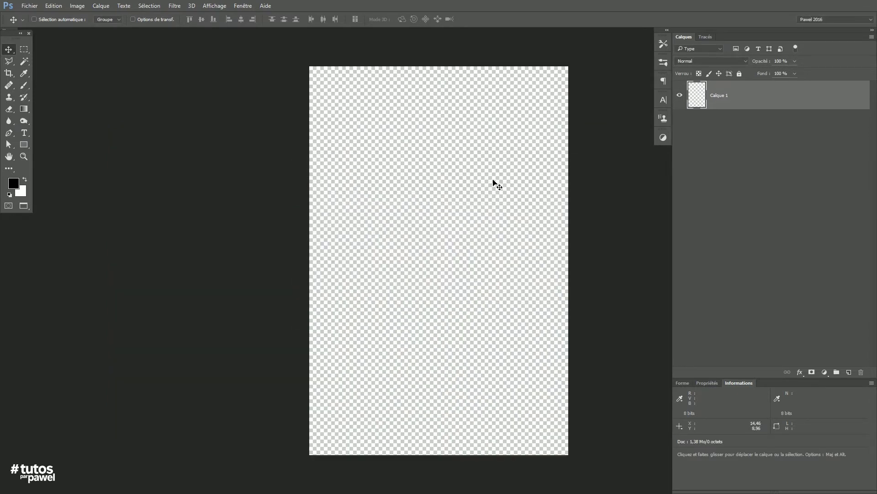
Select the whole canvas and contract the selection by 30 pixels, applying the effect at the canvas bounds
key(space)
drag(458, 246, 416, 241)
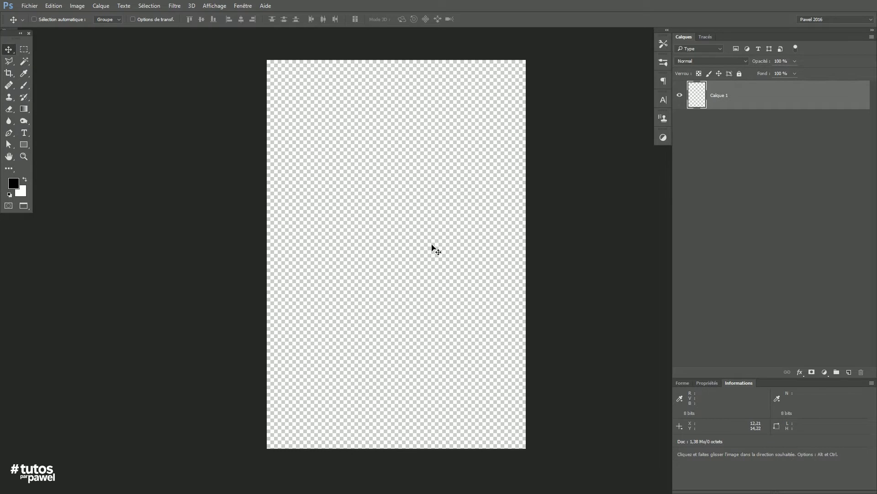
click(152, 6)
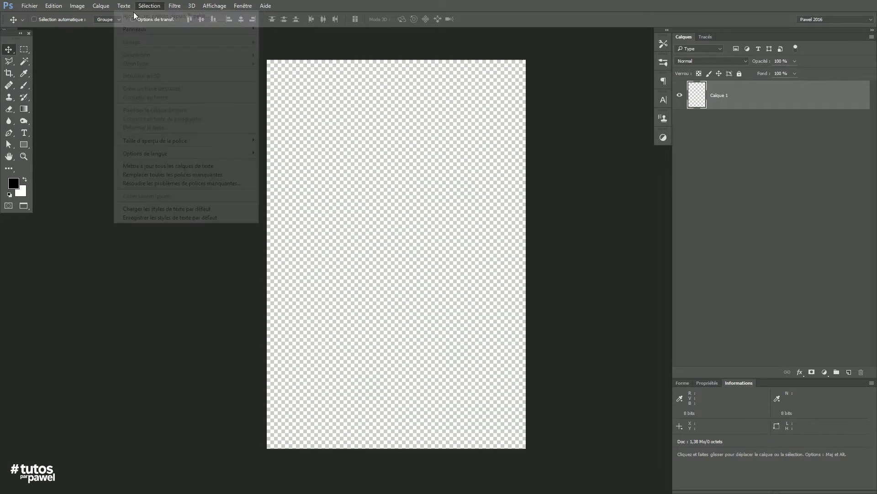
click(153, 20)
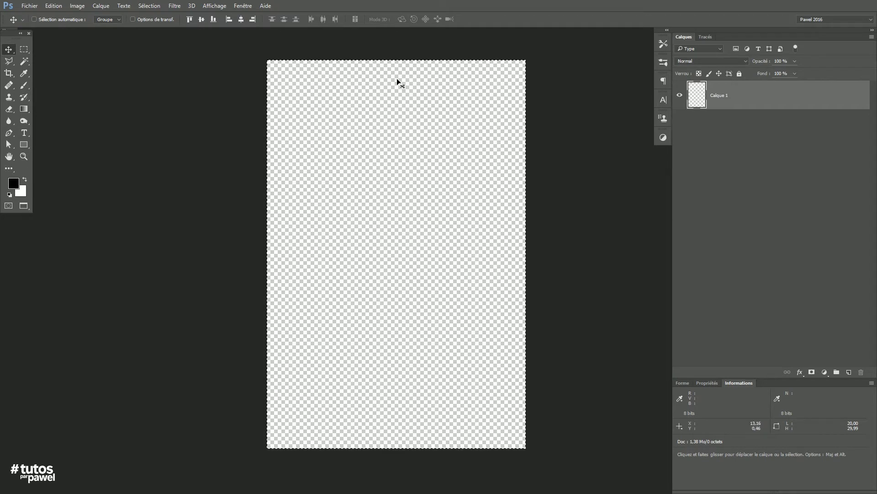
click(147, 6)
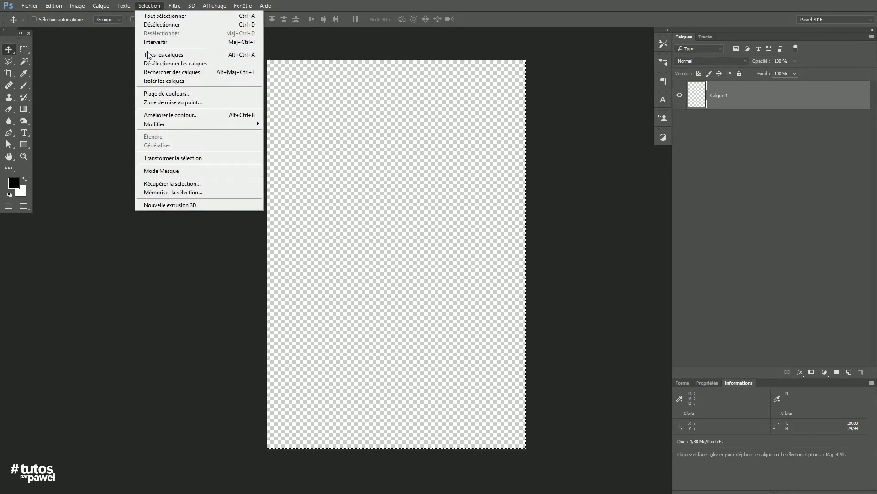
mouse_move(160, 130)
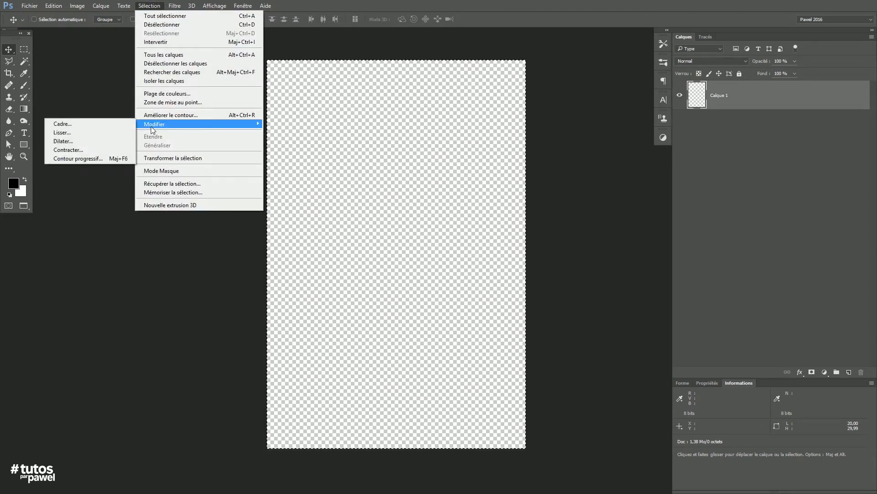
click(67, 149)
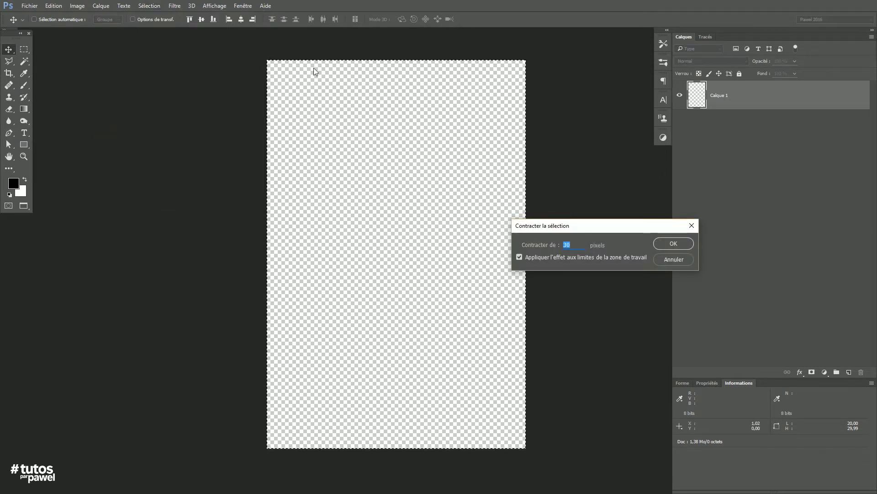
drag(569, 227, 614, 244)
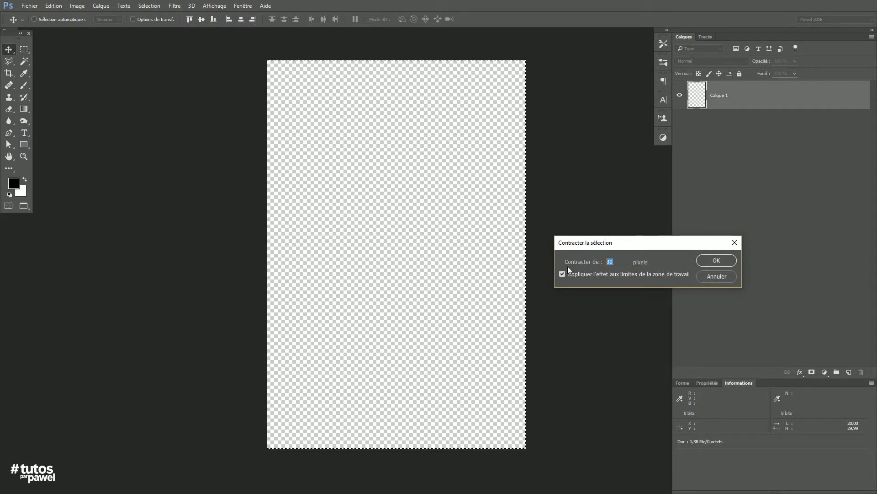
click(713, 264)
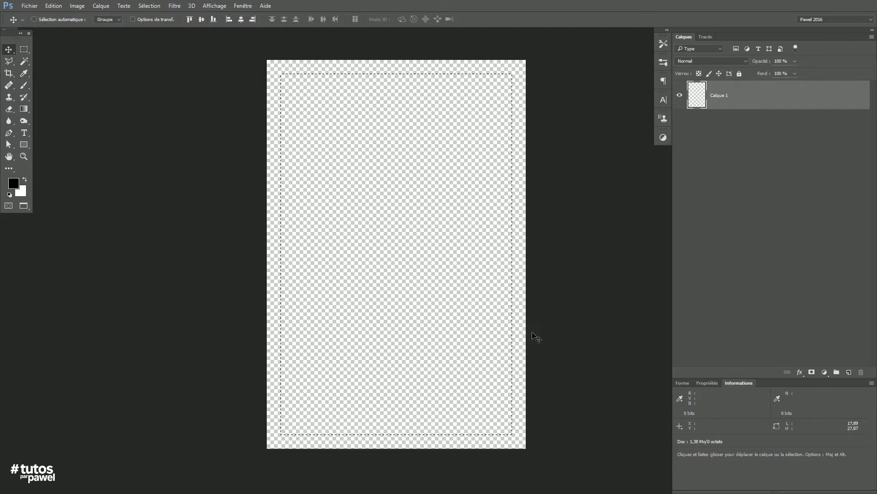
Invert the selection and fill the resulting border with a solid black (000000) colour fill layer
click(155, 6)
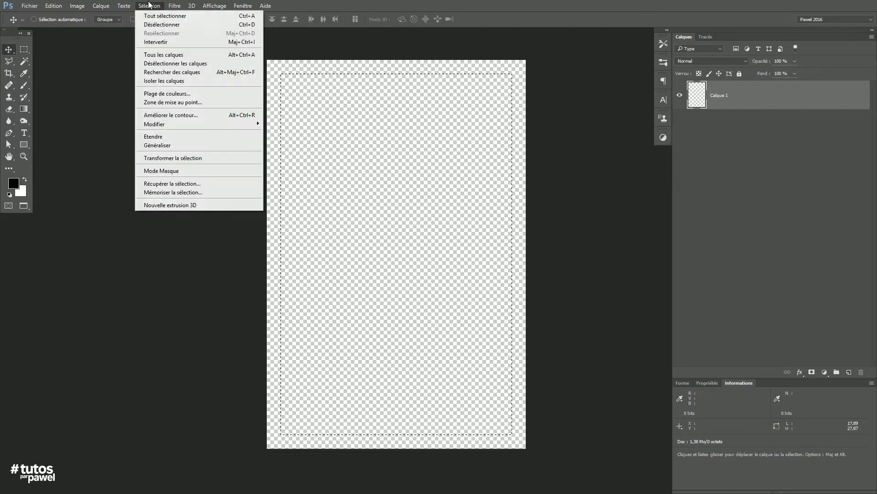
click(158, 42)
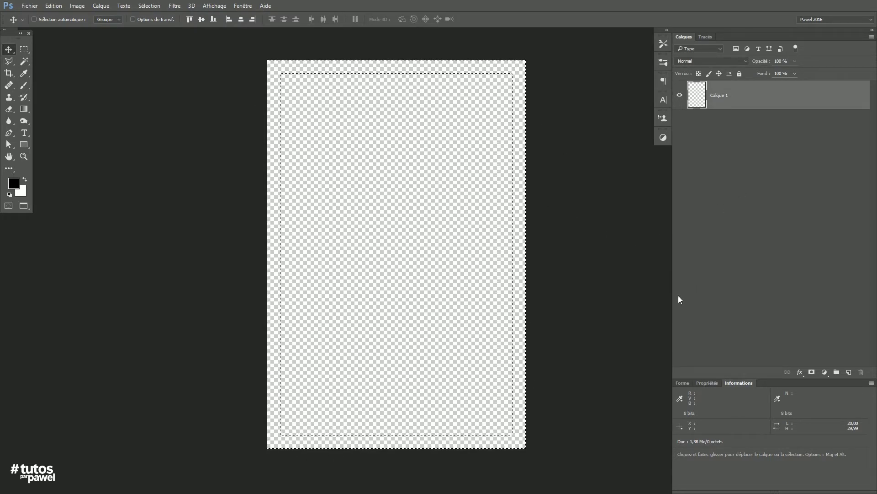
click(825, 371)
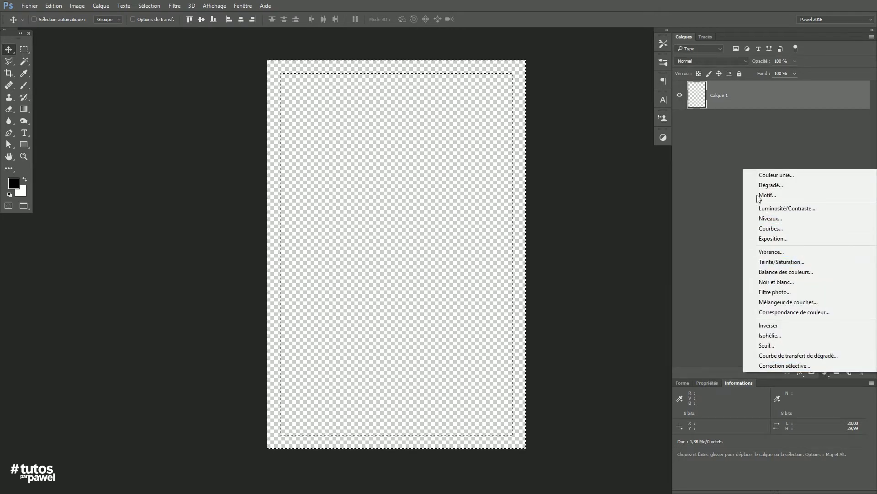
click(790, 173)
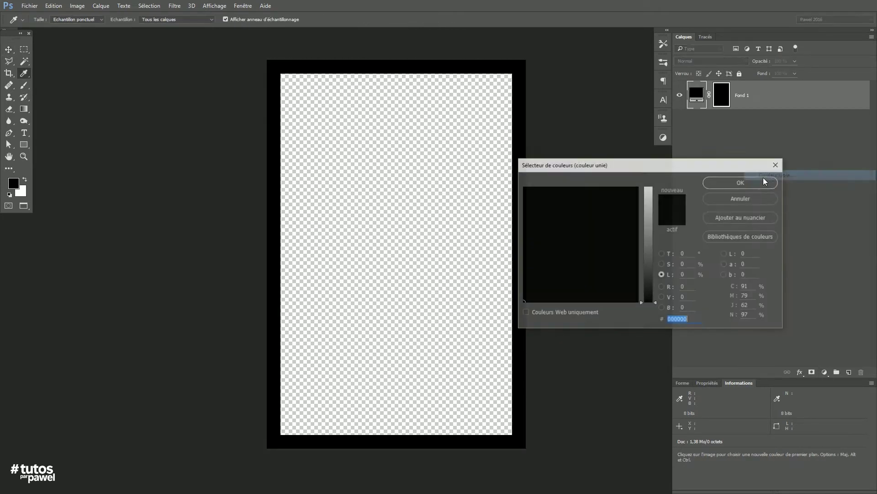
drag(625, 167, 634, 205)
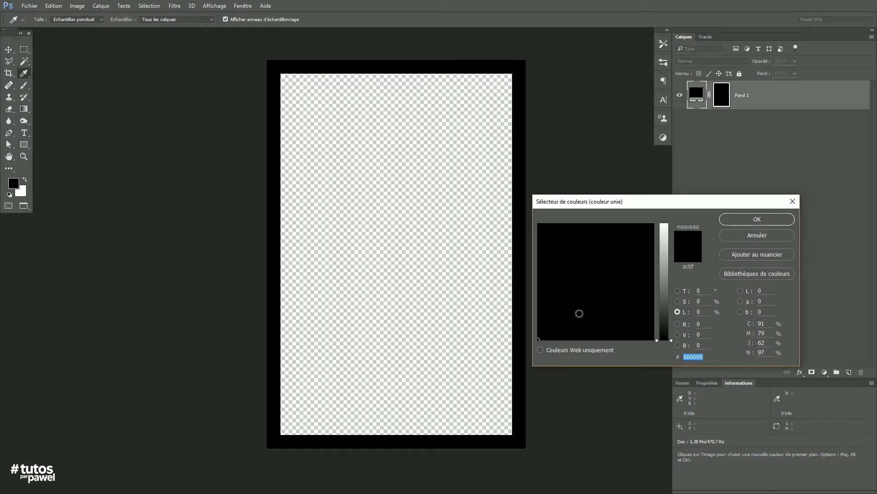
drag(593, 206, 607, 187)
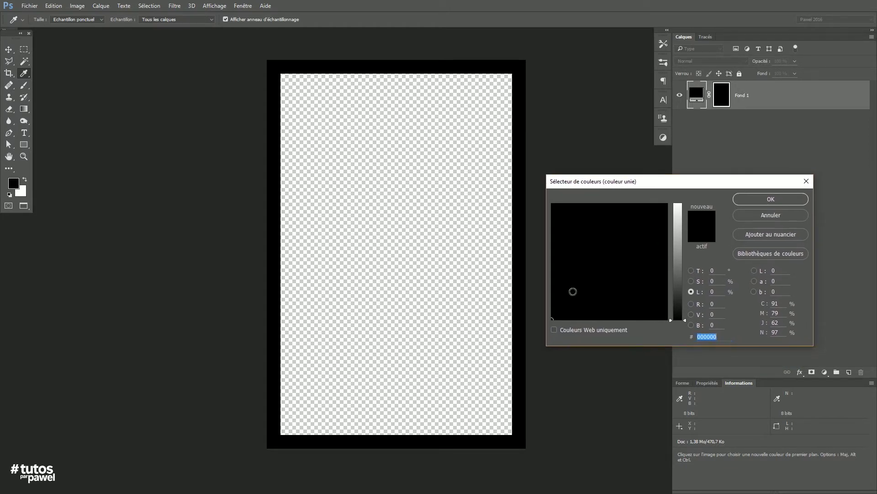
click(758, 198)
key(v)
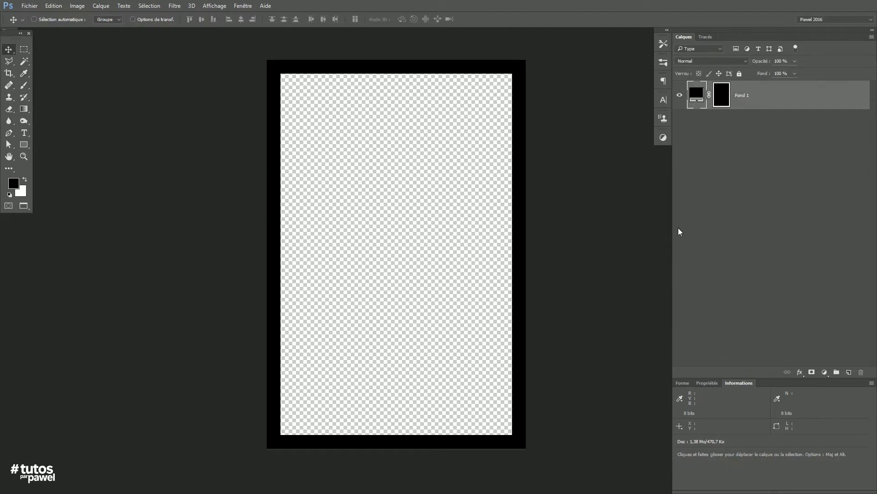
Start saving the frame under a new name in the Galerie folder and create a new subfolder there
click(28, 6)
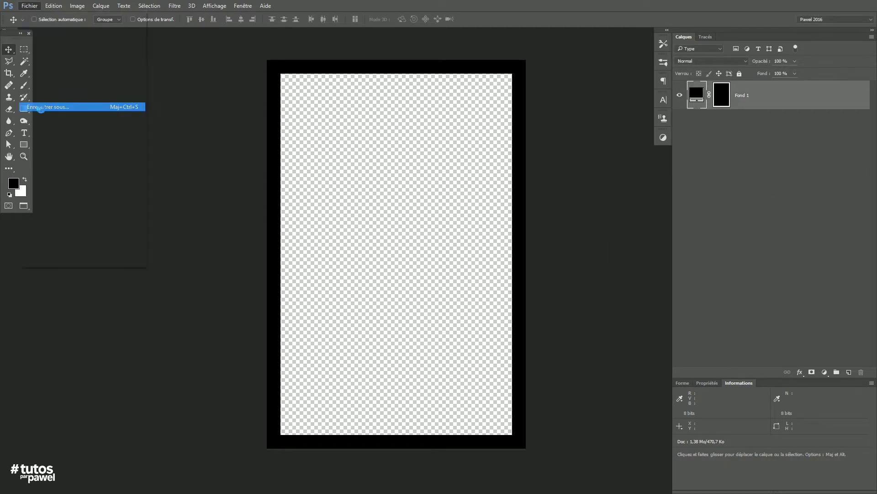
click(41, 108)
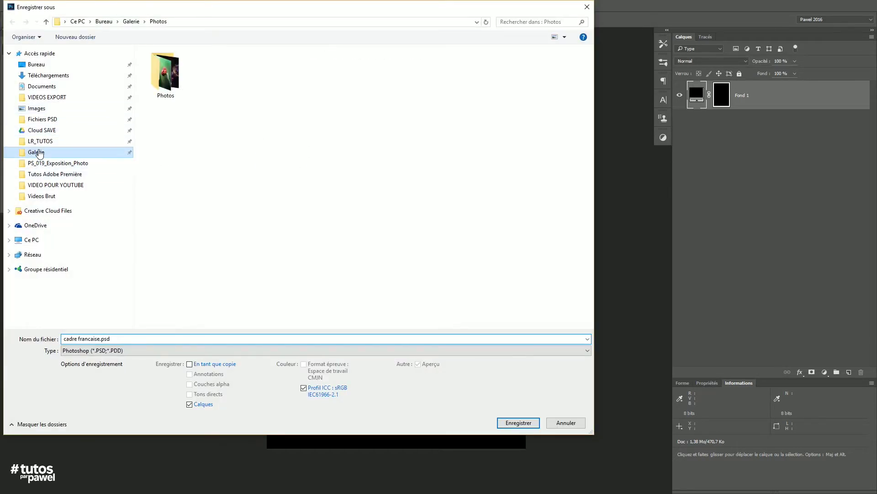
click(40, 153)
right_click(221, 155)
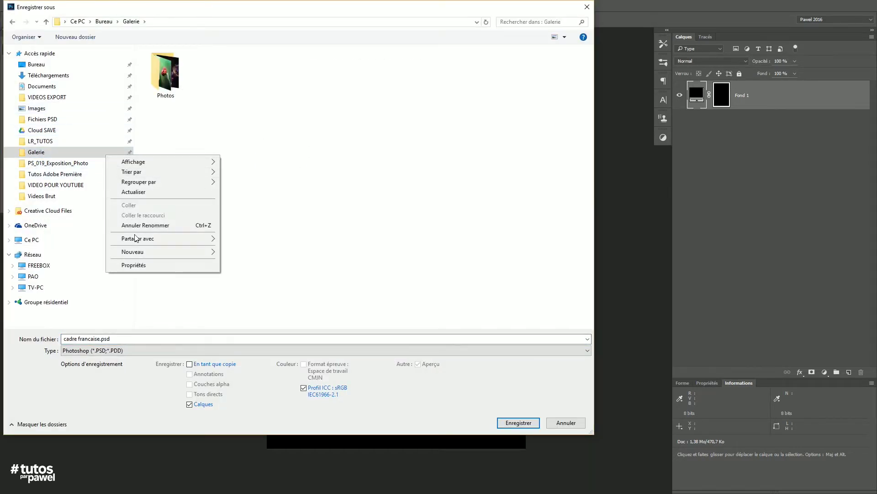
mouse_move(201, 252)
click(243, 252)
Change the file name to "cadre a la francaise.psd"
click(79, 341)
click(79, 339)
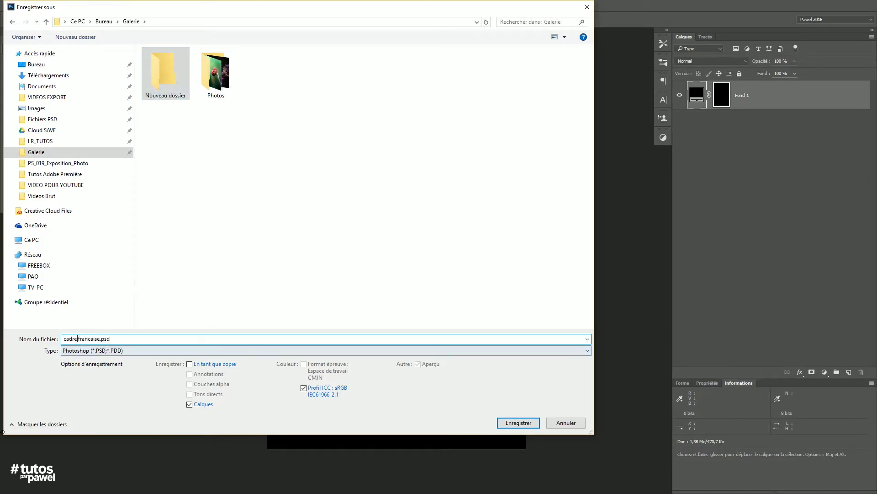
text(a la)
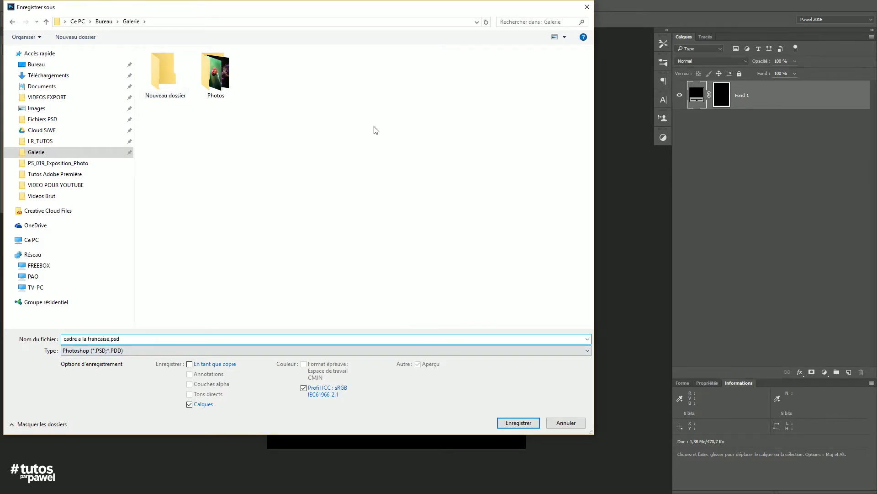
Rename the new folder as "Cadres" and save the Photoshop file inside it with maximum compatibility
click(169, 73)
click(168, 96)
text(Cadres)
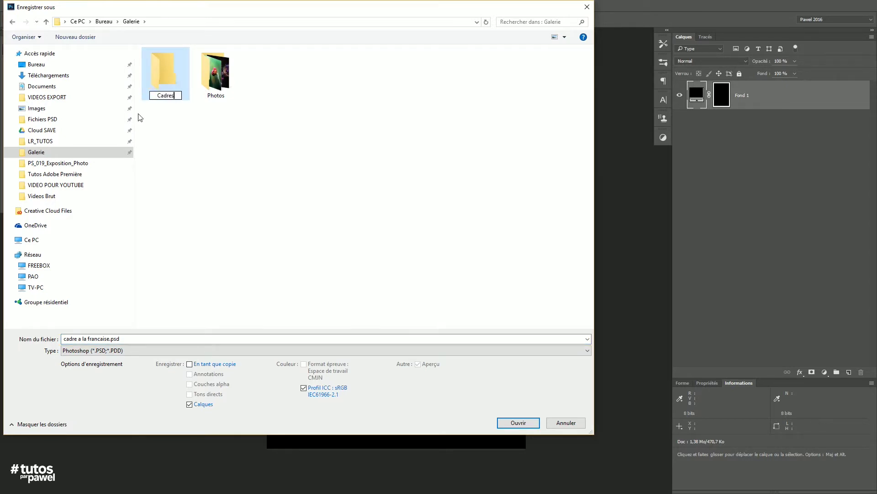
key(Return)
double_click(167, 69)
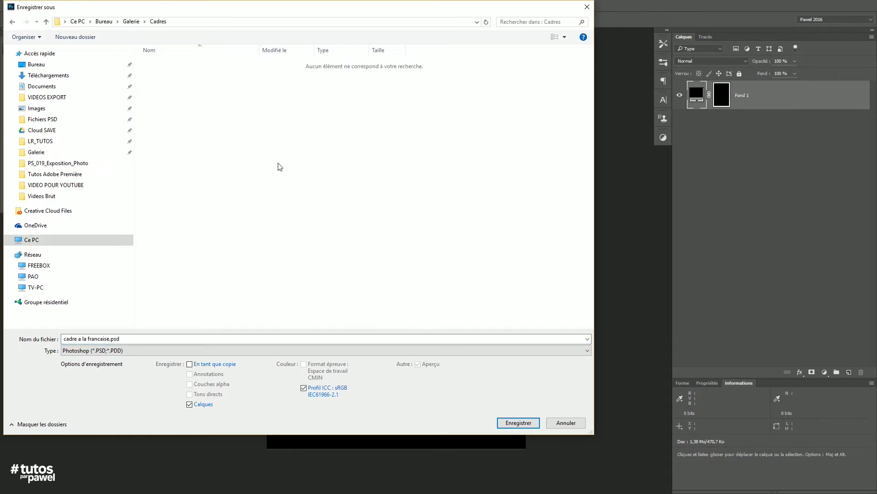
click(519, 423)
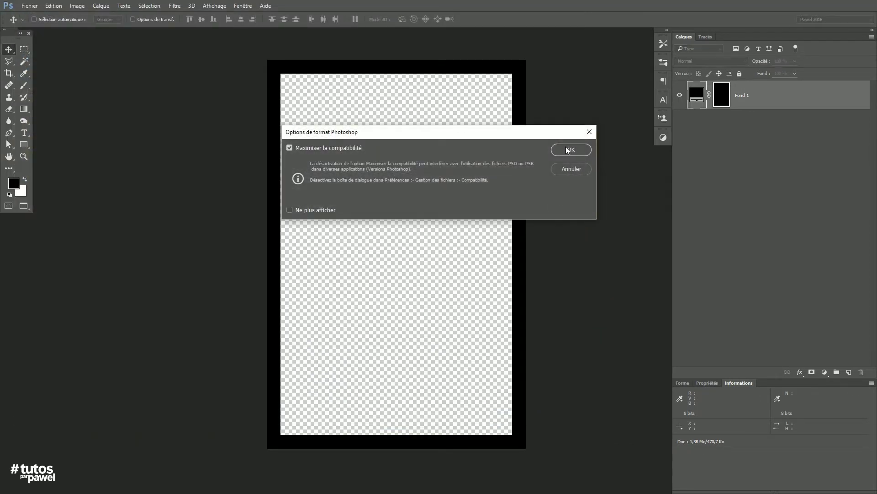
click(568, 150)
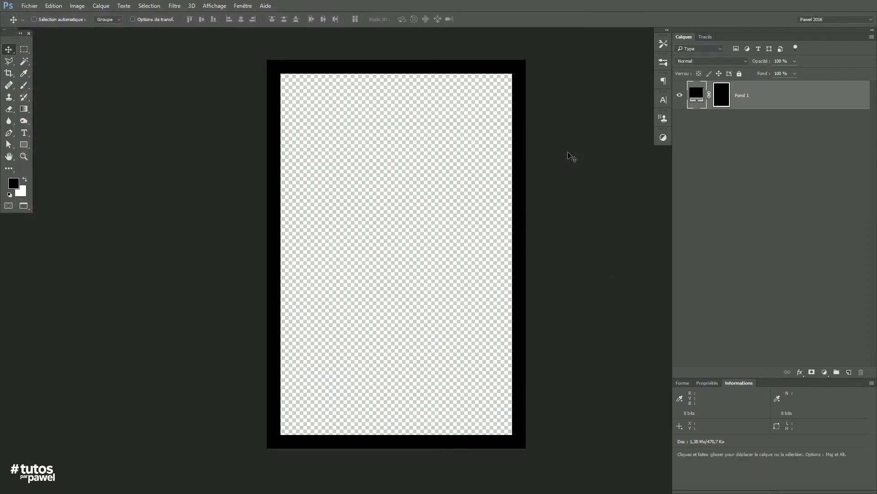
Rotate the whole image 90° clockwise so that the frame is in landscape format
click(79, 6)
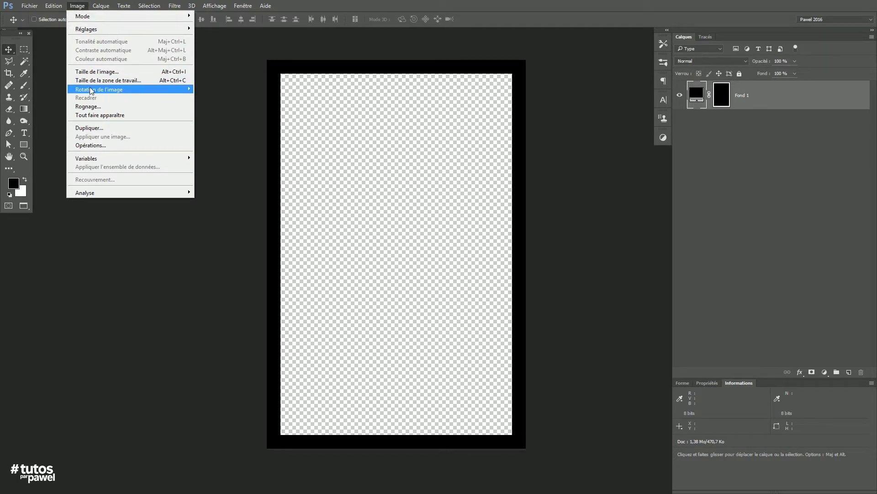
mouse_move(94, 90)
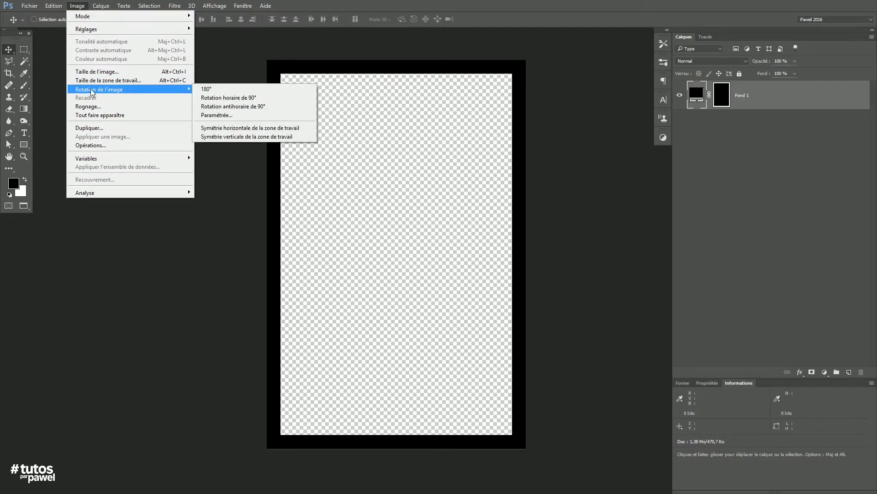
click(220, 99)
drag(471, 257, 385, 238)
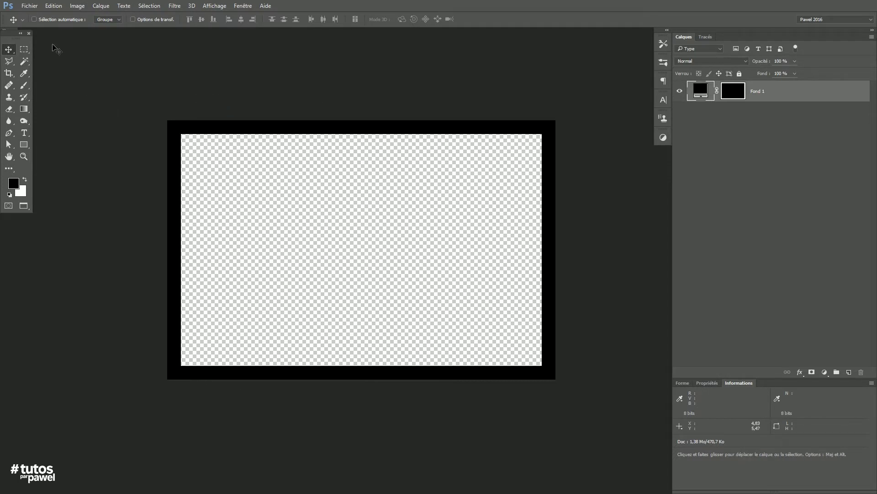
click(28, 7)
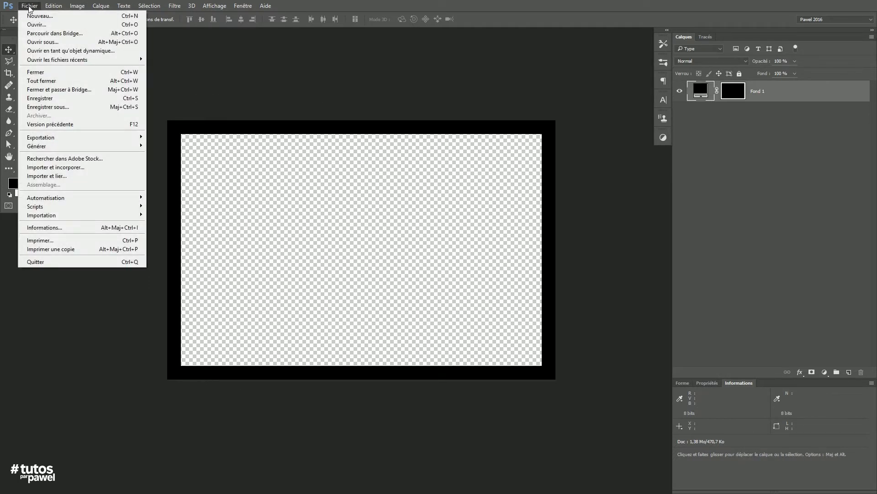
click(218, 60)
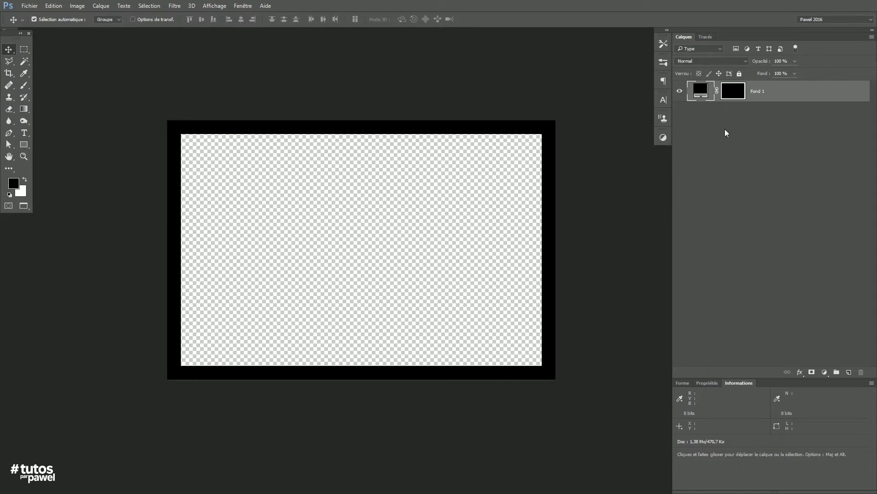
Load the black frame's mask as a selection and add a gradient fill layer with the yellow, violet, orange and blue preset
ctrl+click(733, 93)
click(825, 373)
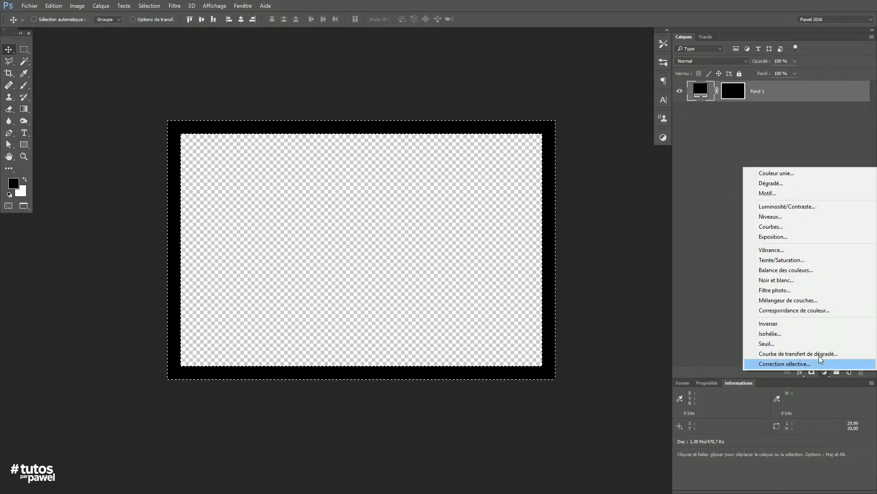
click(776, 185)
click(566, 254)
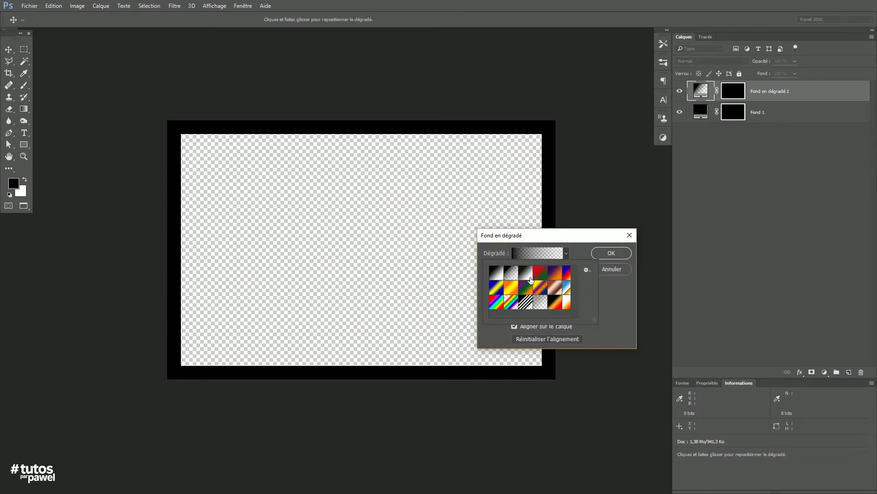
click(541, 294)
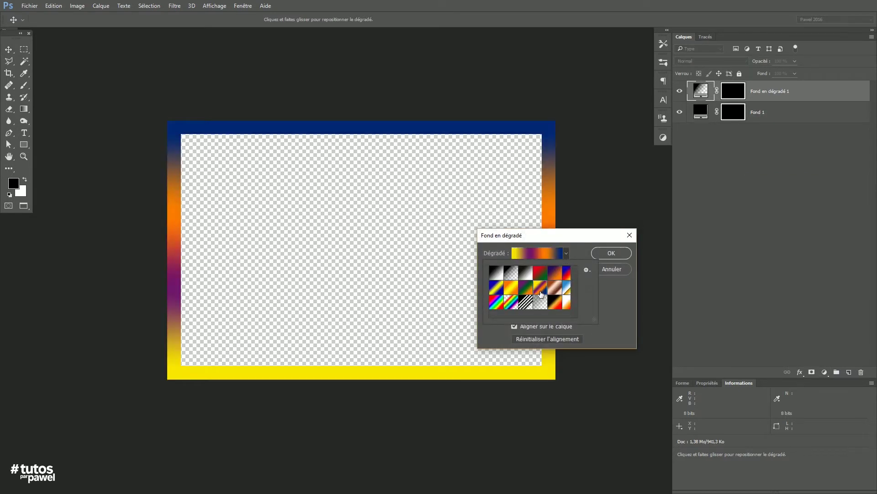
click(611, 253)
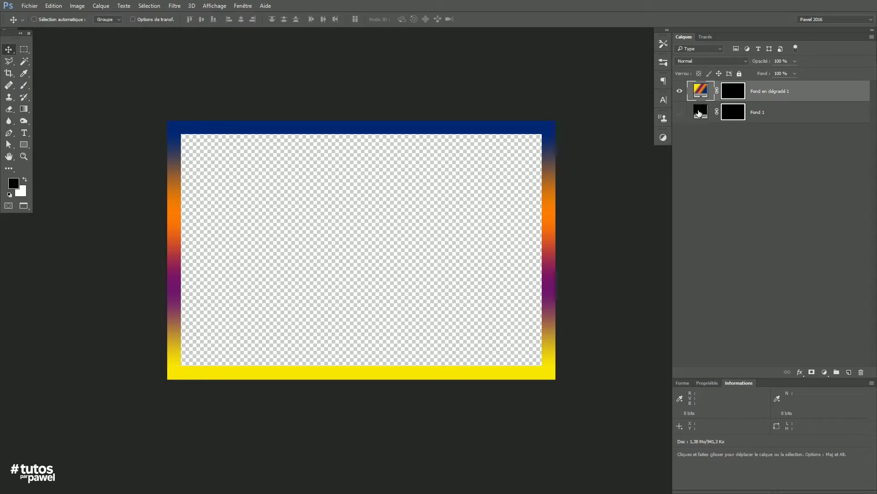
Delete the hidden black fill layer and save the gradient frame as "cadre a la italienne.psd" with maximum compatibility
drag(701, 115, 861, 372)
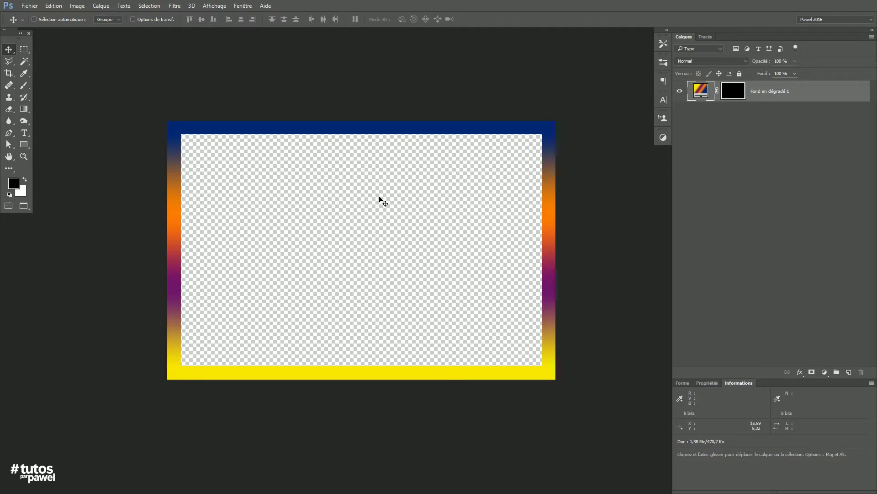
click(28, 7)
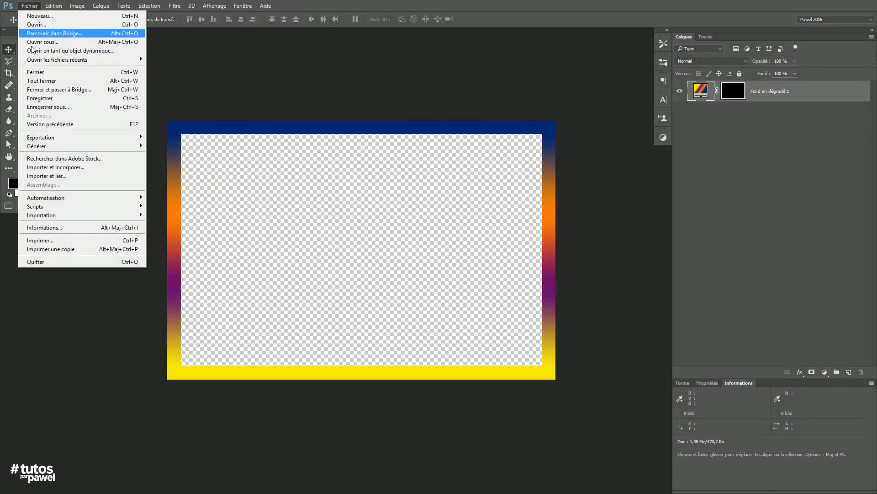
click(39, 107)
click(97, 339)
drag(88, 338, 111, 339)
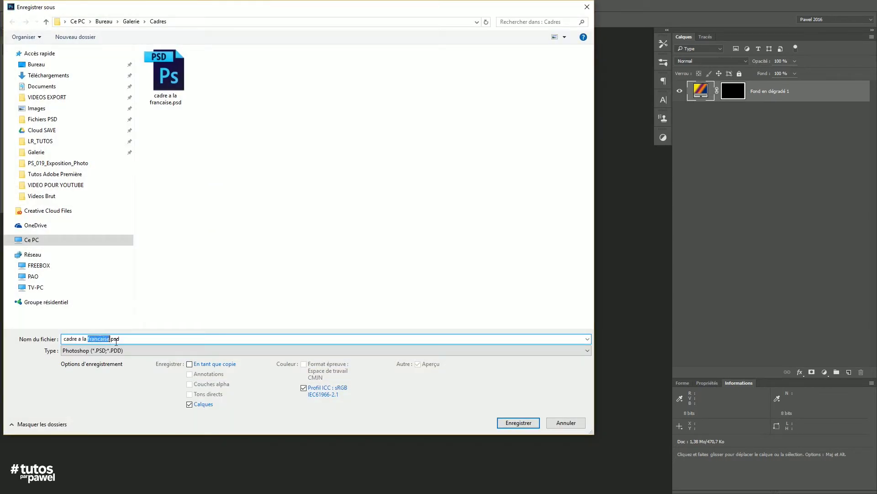
key(BackSpace)
key(Return)
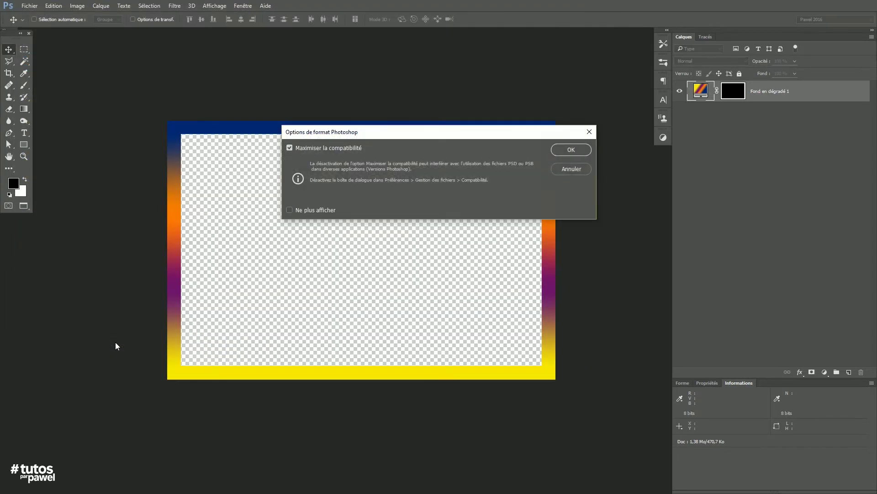
click(570, 144)
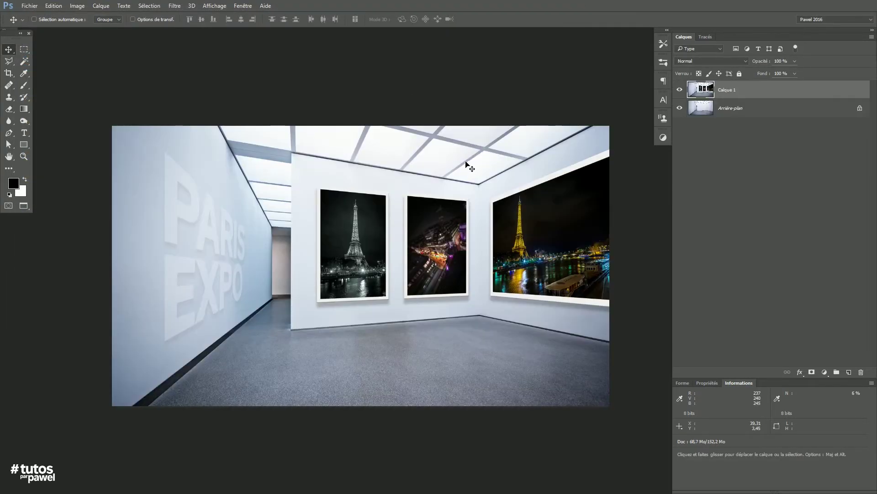
Delete the finished exhibition layer "Calque 1" from the gallery image and embed "cadre a la francaise.psd" from the Cadres folder
drag(706, 91, 861, 372)
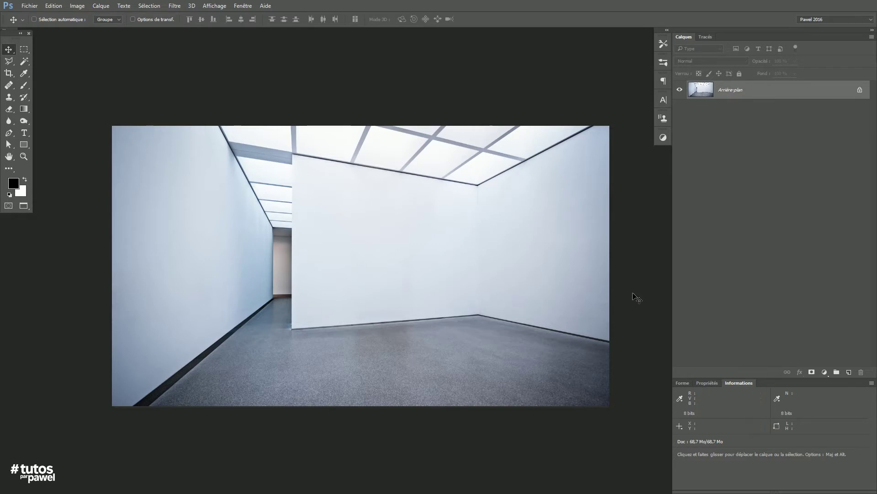
click(25, 6)
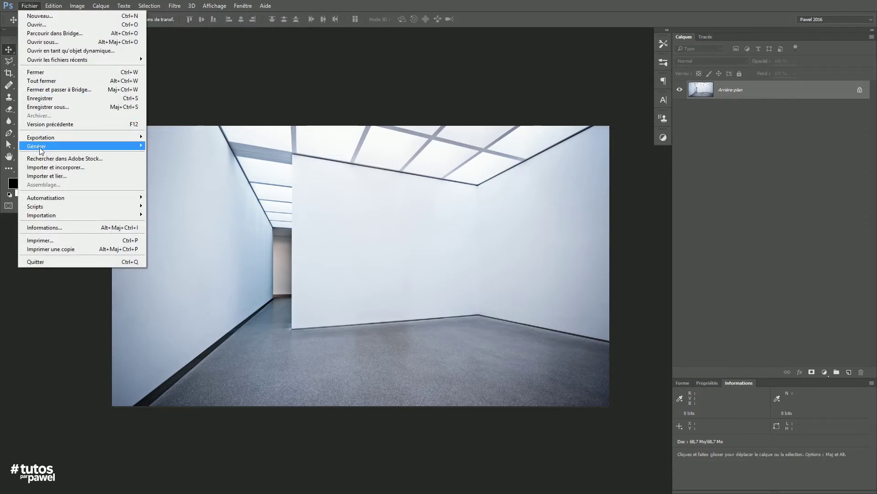
click(66, 168)
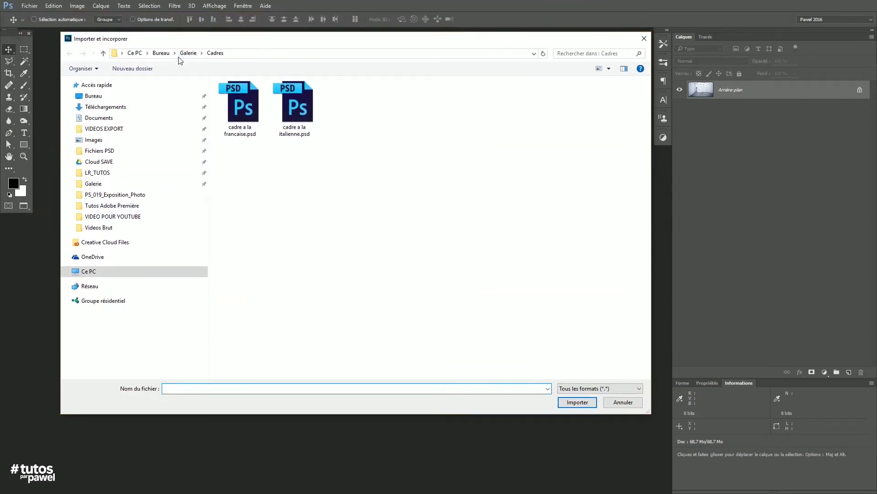
click(188, 53)
double_click(237, 107)
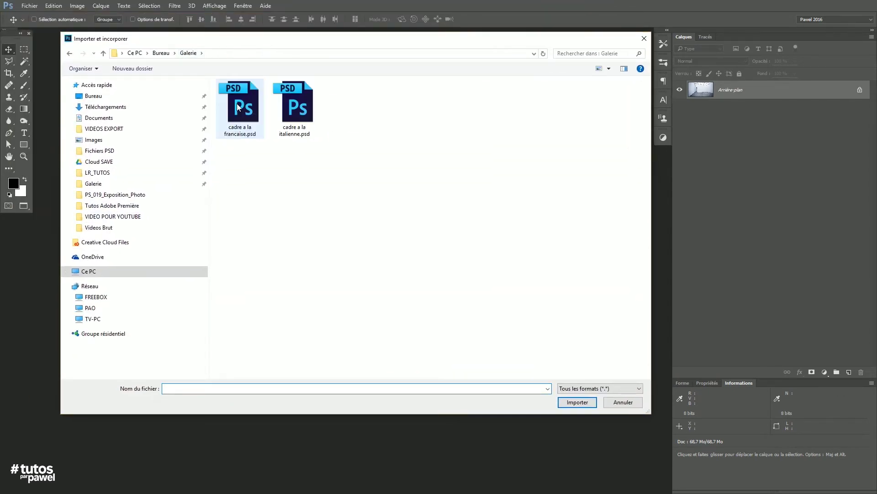
click(239, 102)
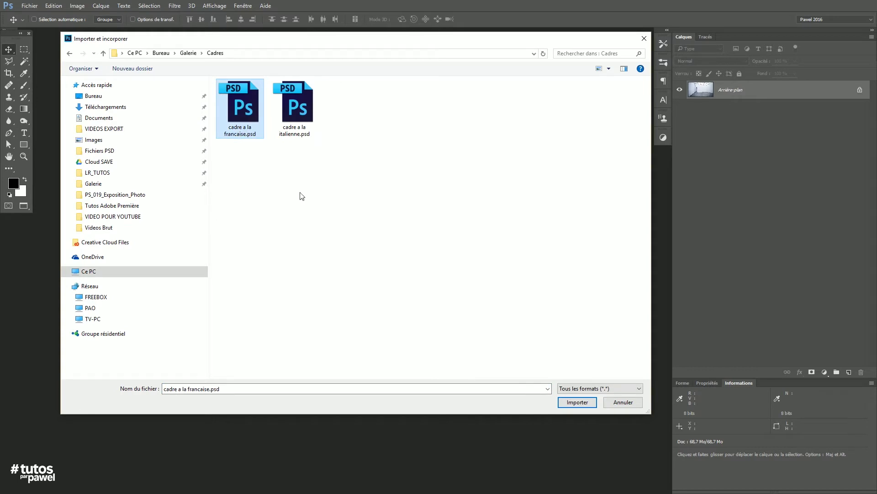
click(578, 402)
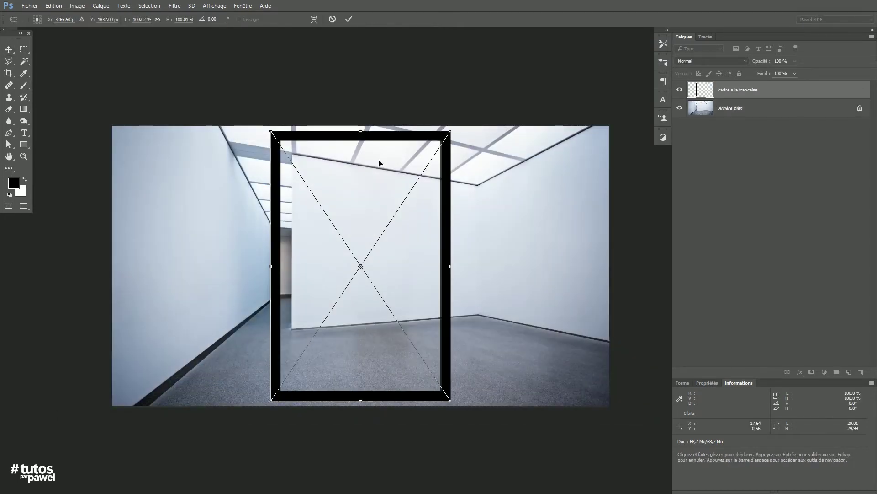
Scale the portrait frame proportionally to about 43% and position it on the left half of the gallery's central wall
mouse_move(386, 143)
mouse_down()
mouse_move(393, 149)
mouse_move(385, 151)
mouse_up()
drag(320, 177, 308, 179)
click(77, 5)
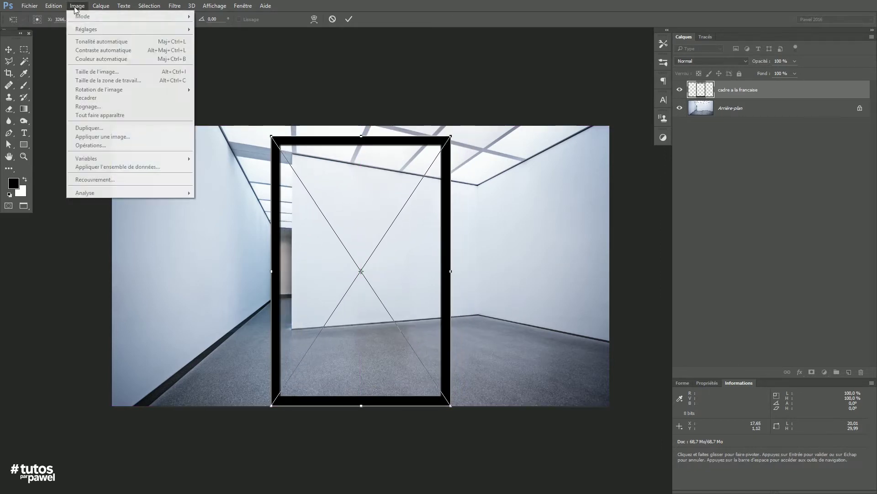
mouse_move(53, 5)
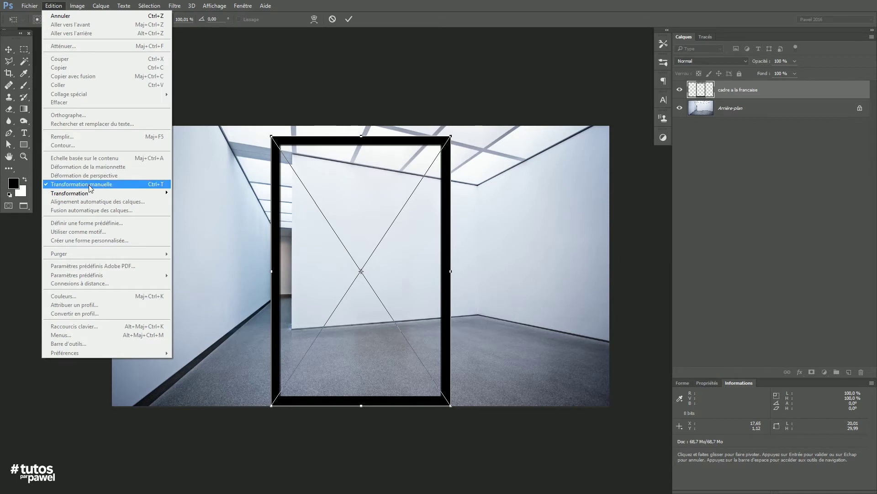
click(434, 146)
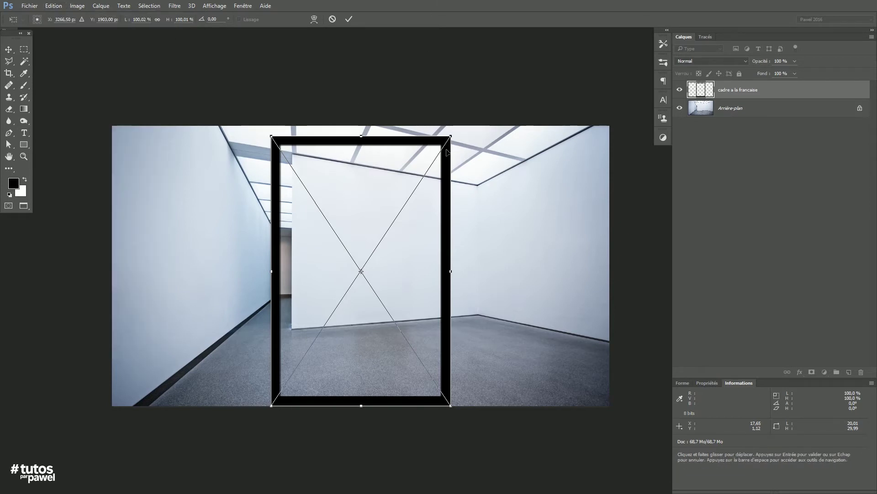
drag(451, 137, 414, 209)
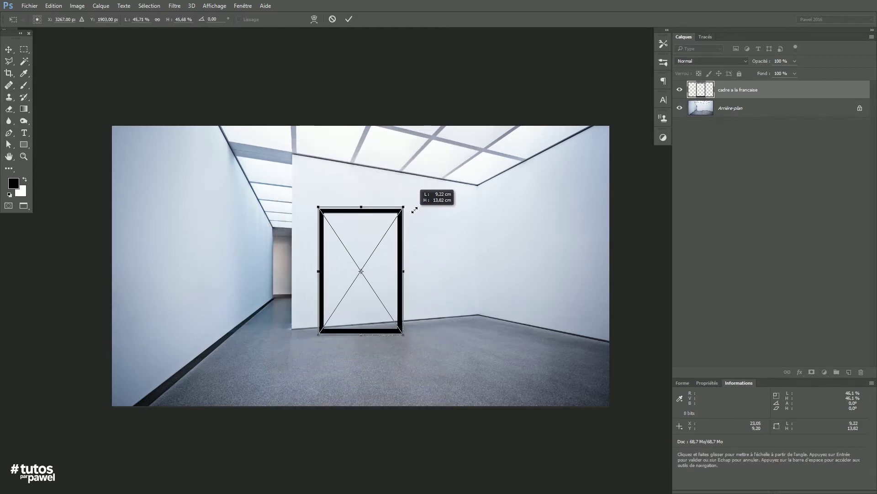
drag(422, 196, 388, 231)
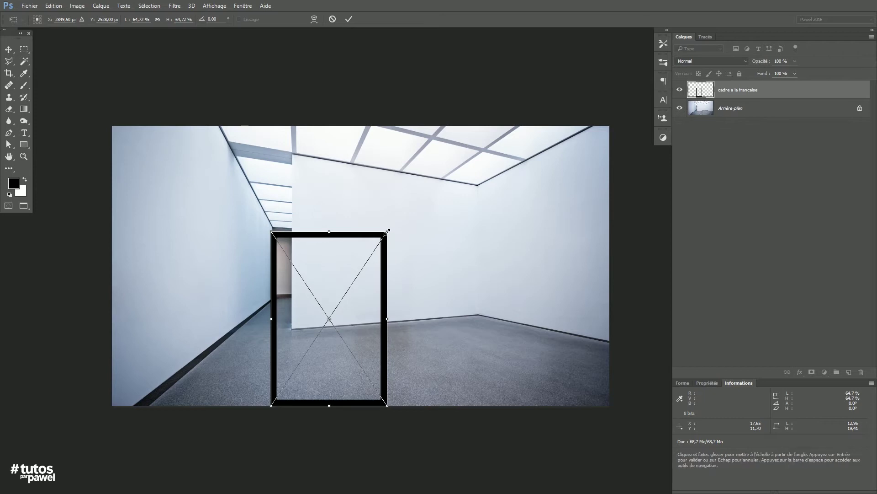
drag(387, 231, 368, 262)
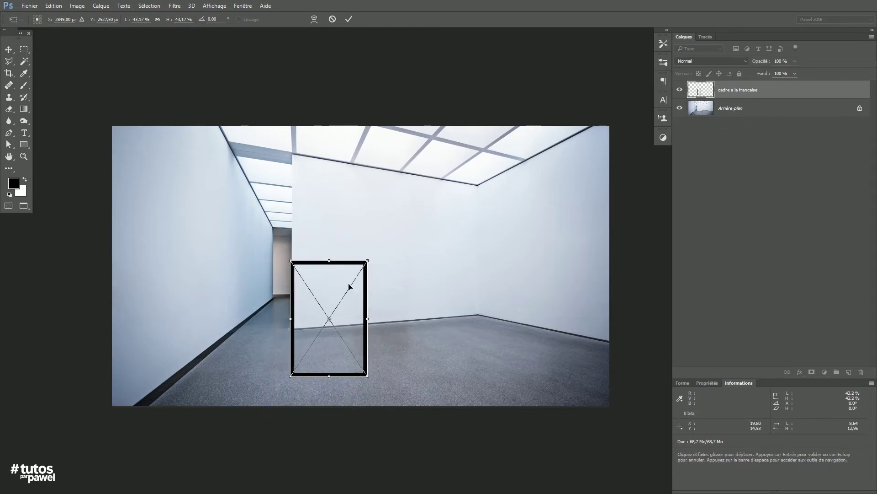
drag(346, 302, 363, 231)
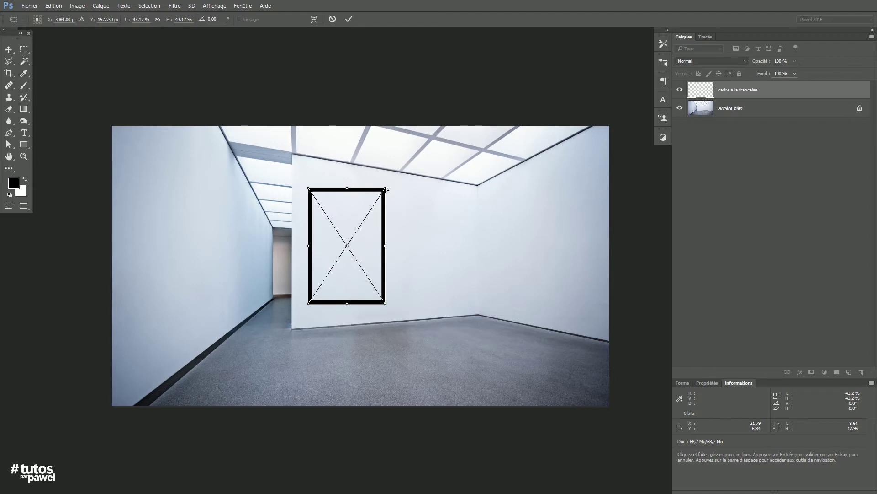
Skew the right-hand corners of the portrait frame inward to match the central wall's perspective and apply the transformation
drag(386, 189, 385, 198)
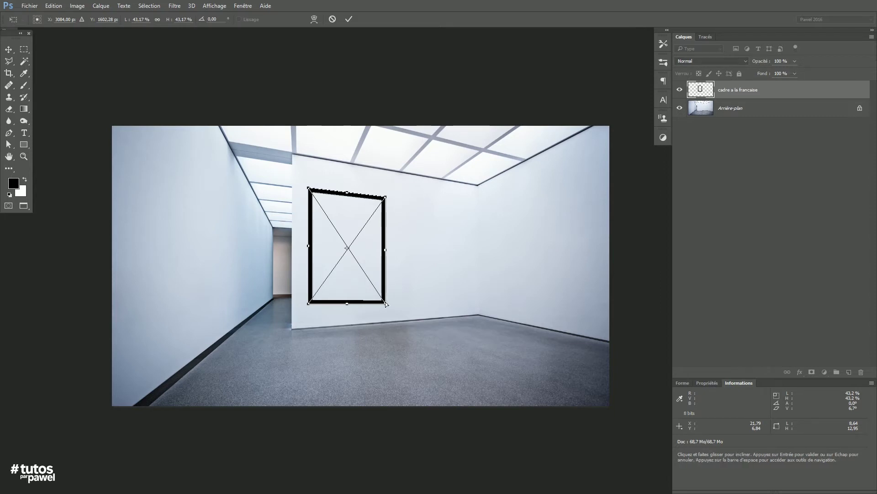
drag(386, 304, 385, 303)
key(Return)
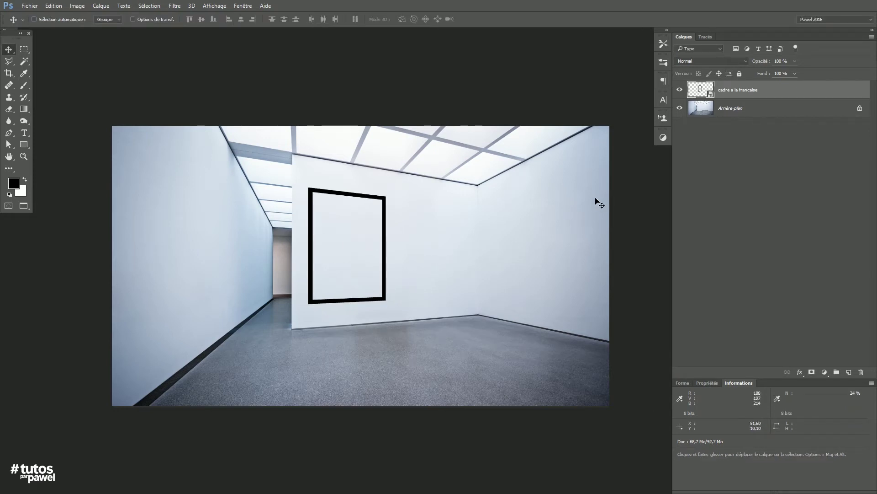
Embed "cadre a la francaise.psd" again, scale it to about 38% and position it to the right of the first frame
click(35, 5)
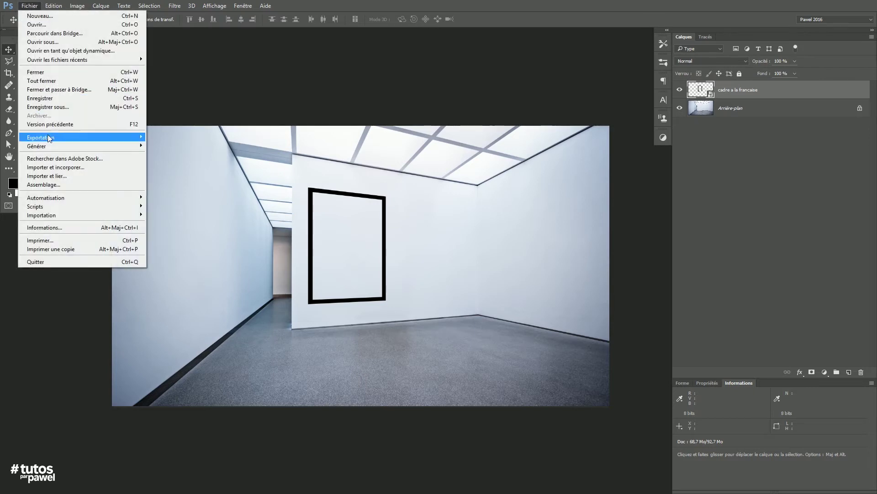
click(49, 167)
click(255, 140)
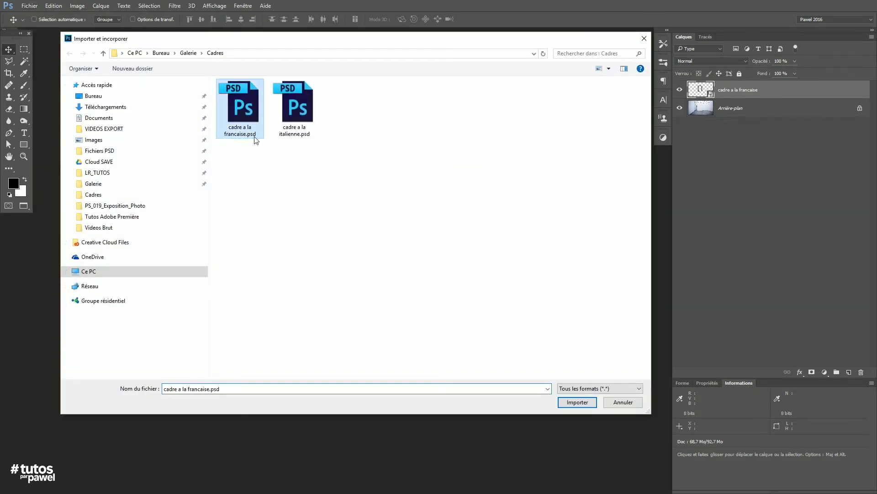
click(565, 402)
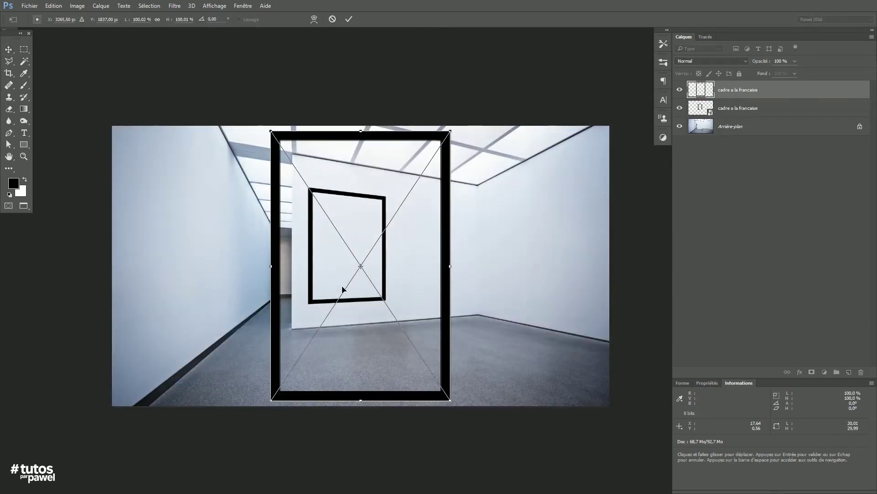
drag(450, 132, 402, 205)
drag(375, 314, 462, 300)
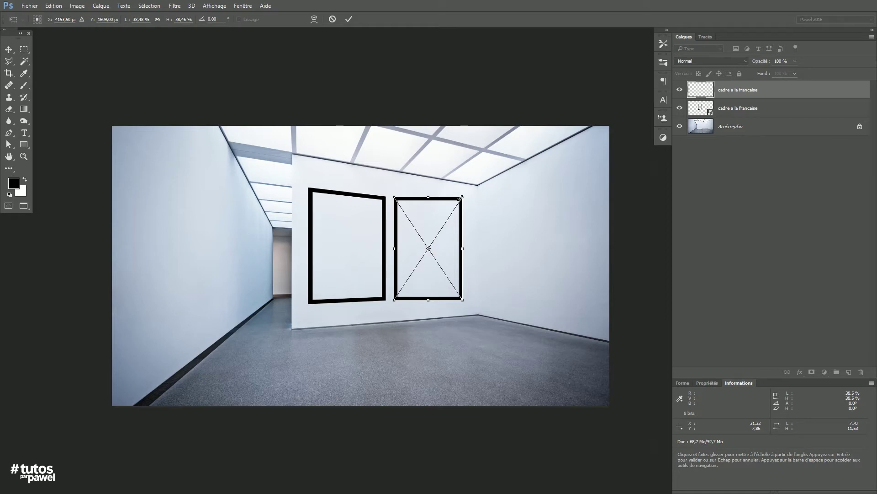
Skew the second portrait frame's right-hand corners to follow the wall's perspective and narrow the frame slightly
drag(462, 198, 459, 206)
drag(463, 300, 463, 296)
drag(463, 251, 435, 276)
key(Return)
key(ctrl+z)
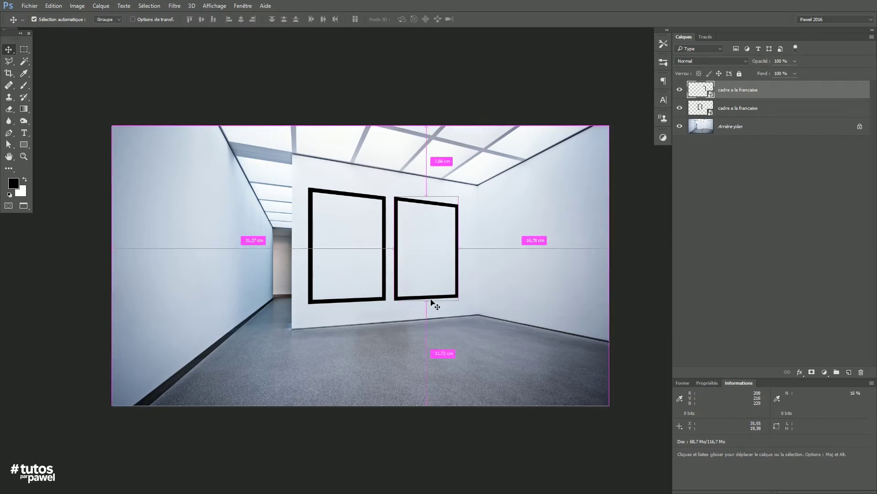
Shift the second portrait frame slightly to the right to widen the gap between the two frames
key(ctrl+t)
drag(426, 298, 428, 297)
key(Return)
drag(427, 256, 428, 270)
key(Right)
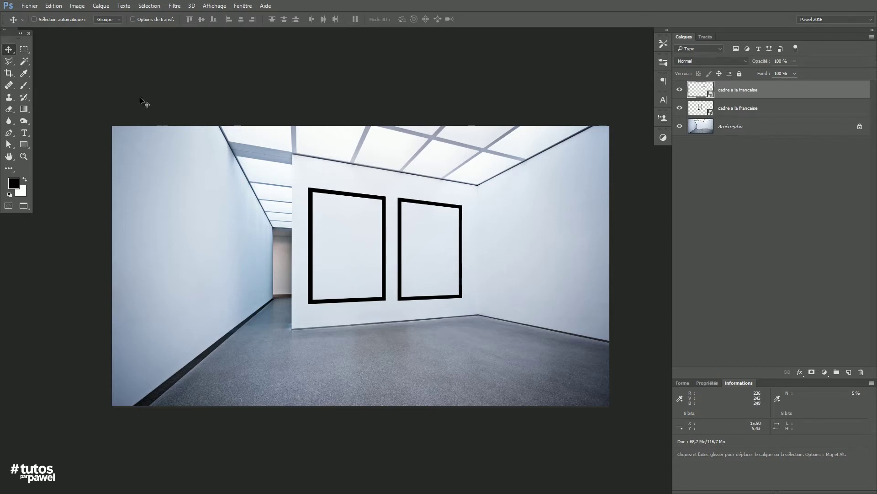
Embed "cadre a la italienne.psd", scale it to about 52% and position it on the right wall, extending past the image edge
click(29, 6)
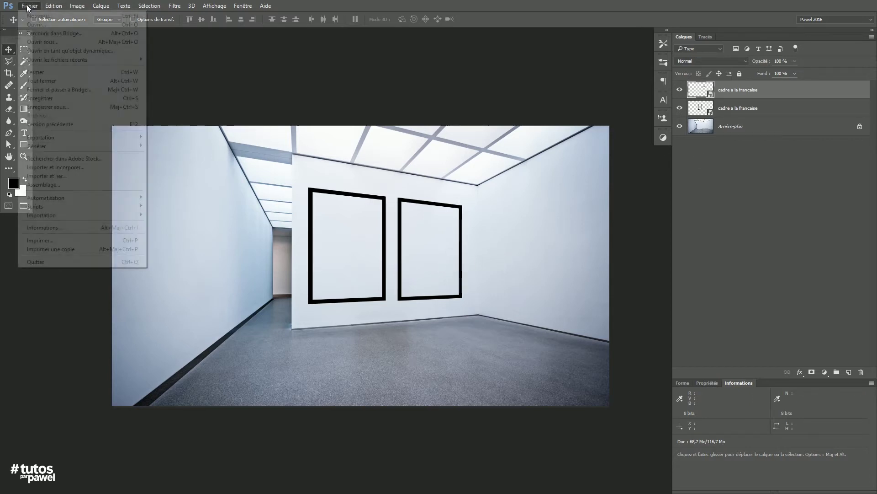
click(46, 167)
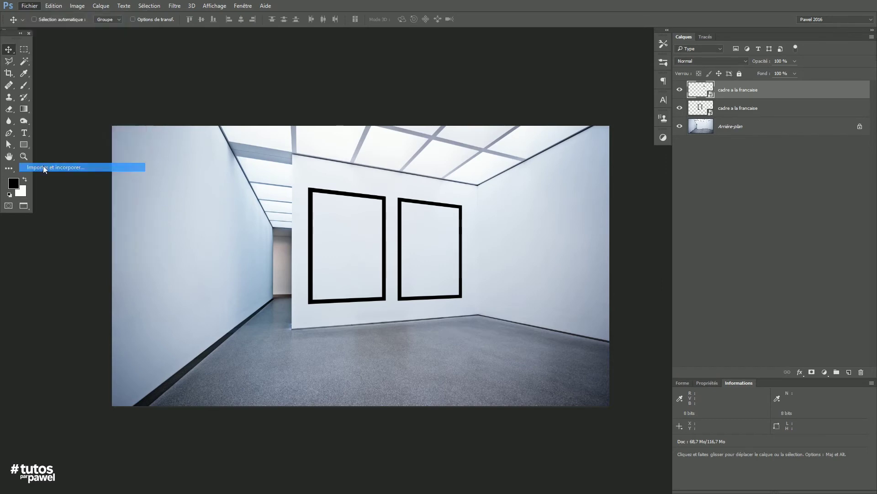
click(303, 106)
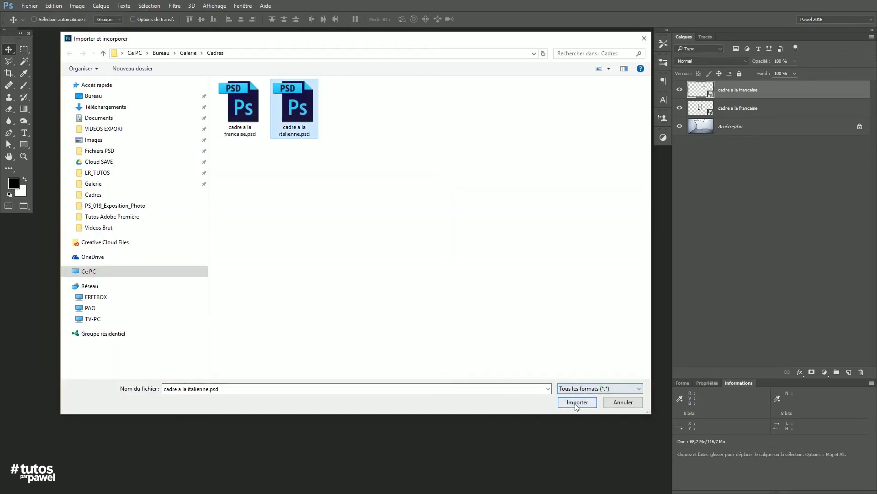
click(577, 402)
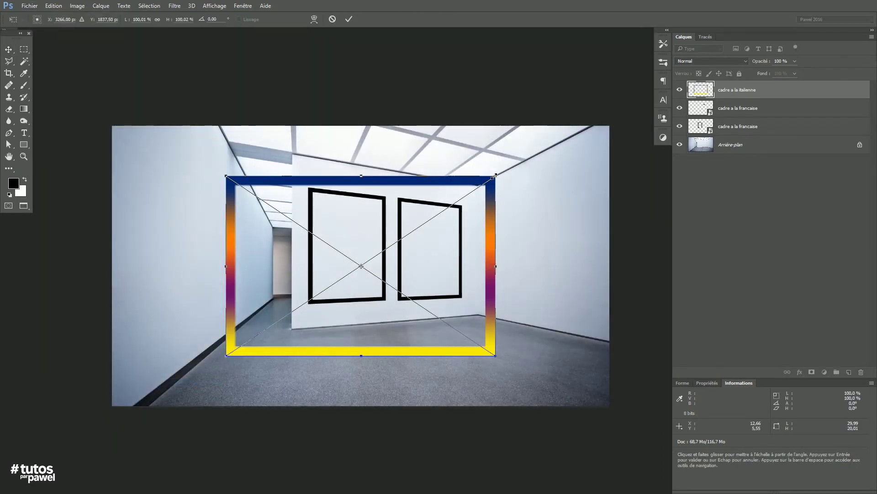
drag(494, 173, 433, 220)
drag(418, 255, 591, 250)
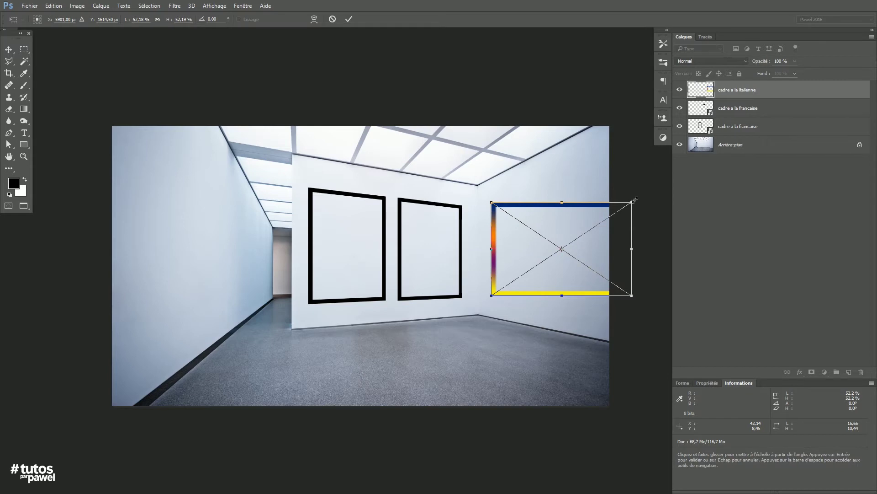
Pull the landscape frame's right-hand corners outward to match the right wall's perspective and apply the transformation
drag(630, 203, 617, 145)
drag(631, 295, 632, 316)
key(Return)
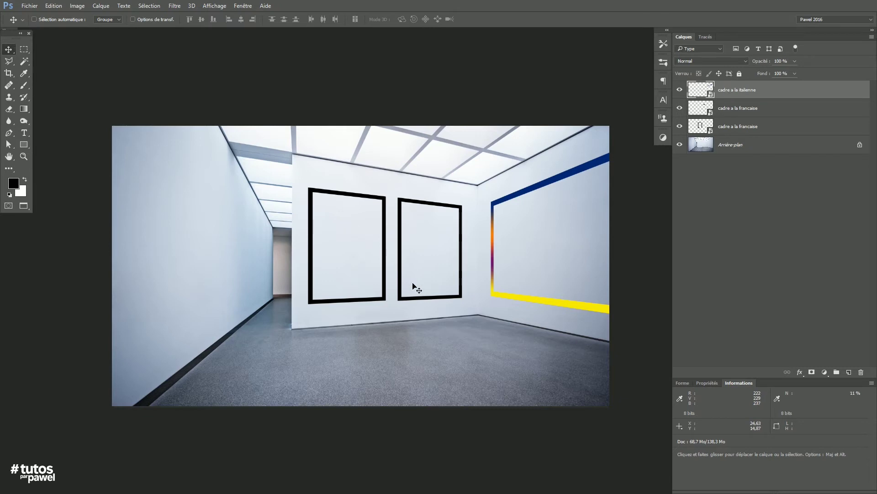
Shrink the second portrait frame proportionally around its centre, and select the landscape frame's layer
drag(726, 128, 715, 116)
click(732, 112)
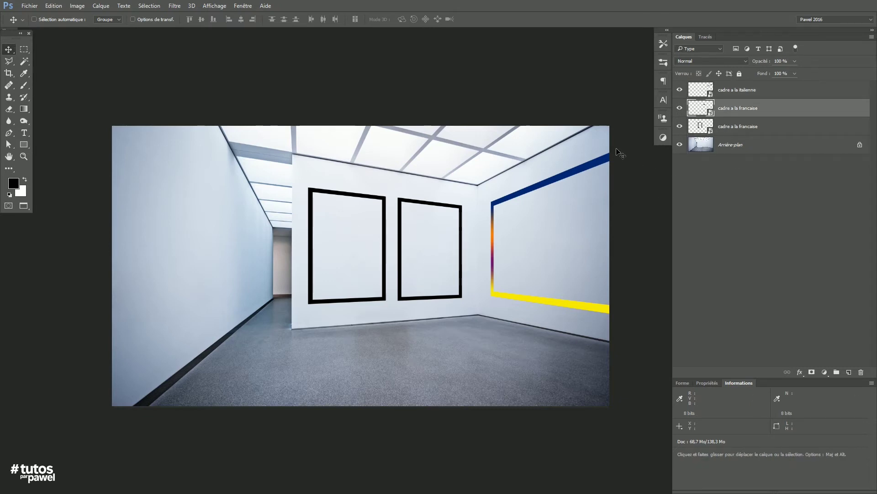
key(ctrl+t)
drag(462, 198, 454, 220)
key(Return)
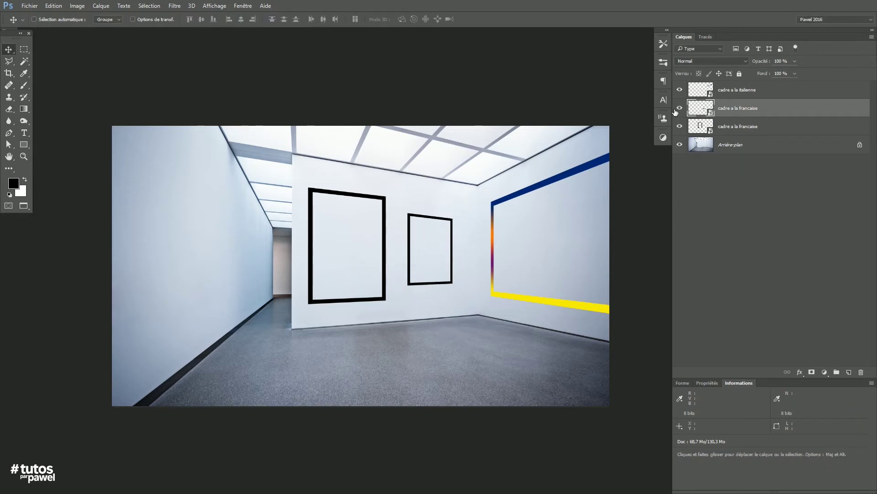
click(698, 93)
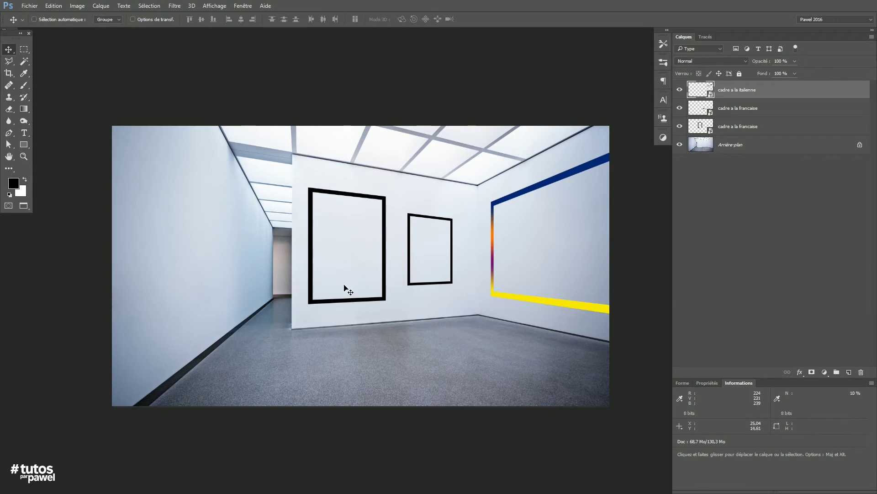
Identify which layer holds each frame by toggling the first portrait frame's visibility and picking the other frames in the image
click(690, 129)
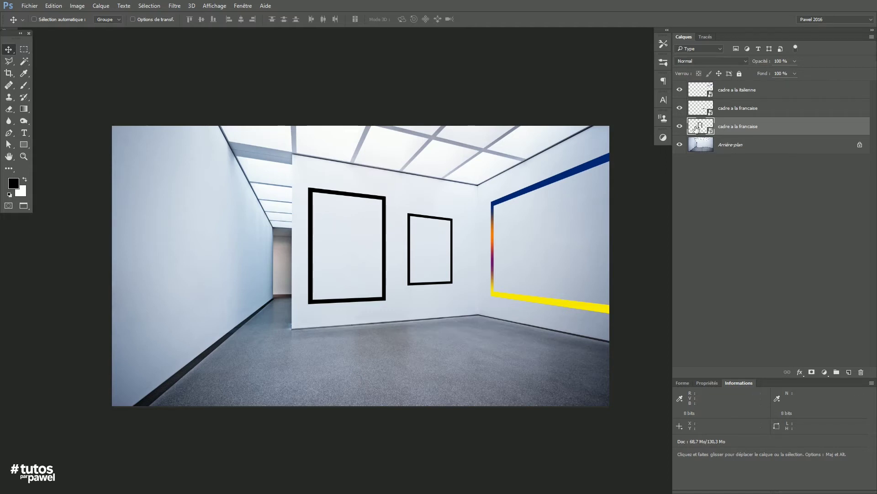
click(679, 128)
click(678, 127)
key(ctrl)
click(410, 249)
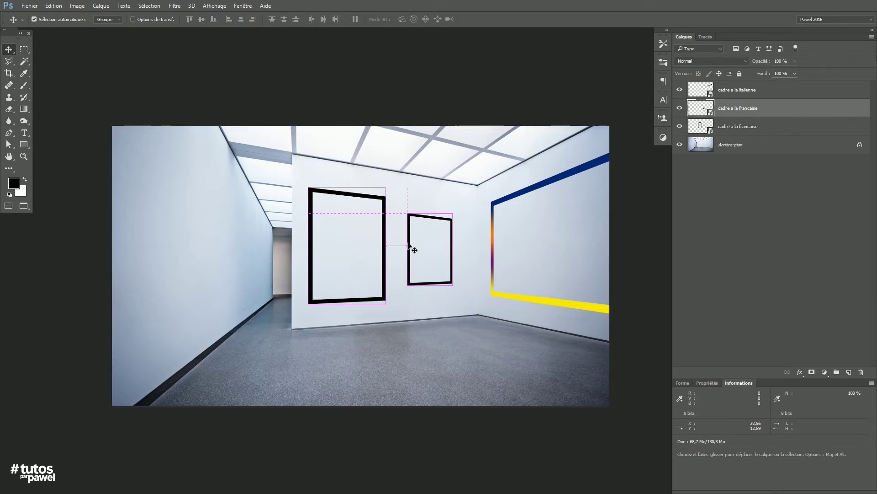
click(492, 227)
key(ctrl)
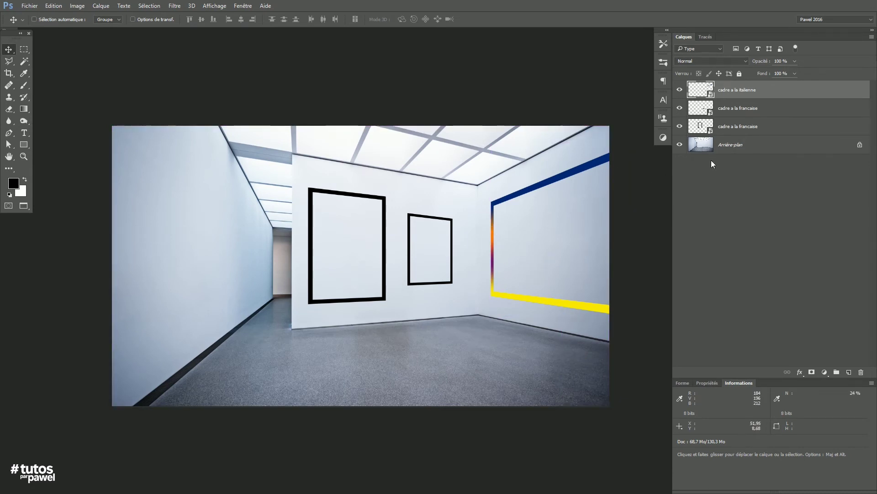
Select the large portrait frame in the gallery and open its smart object contents
ctrl+click(390, 247)
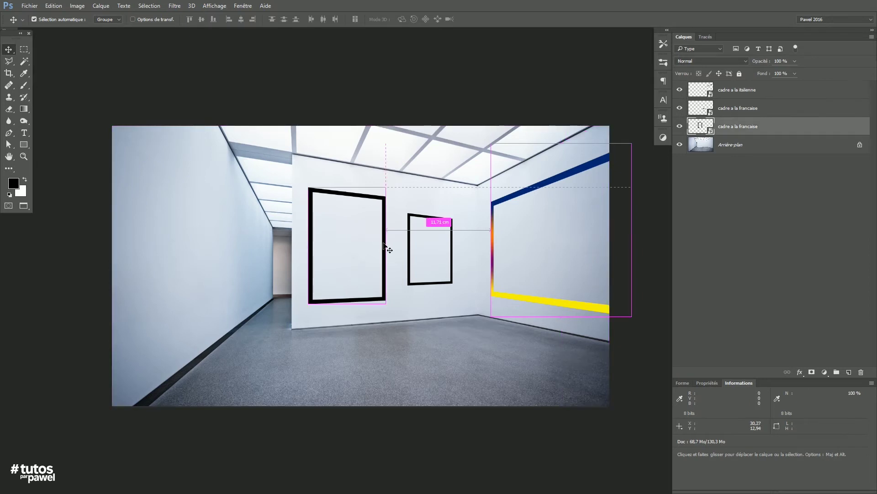
double_click(700, 128)
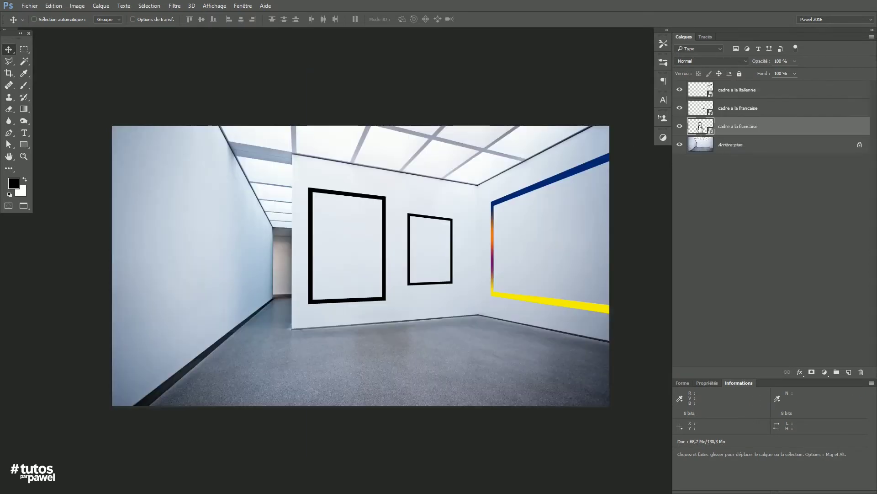
double_click(708, 130)
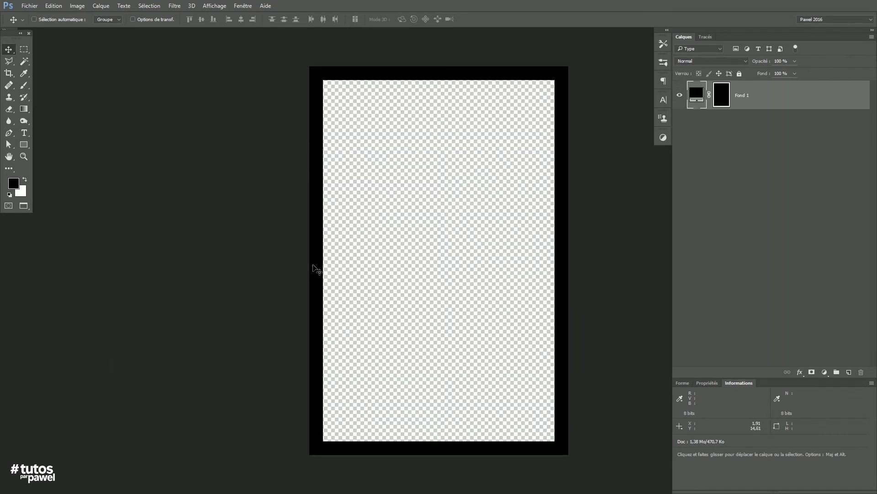
right_click(769, 98)
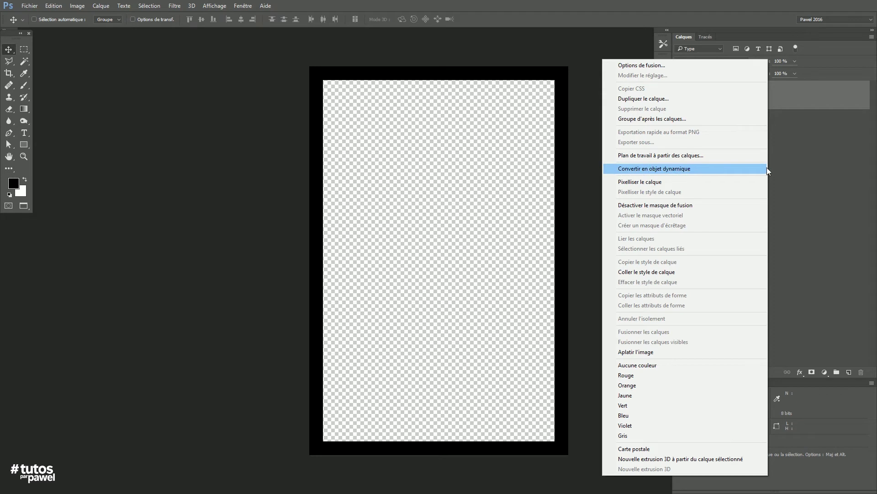
click(744, 169)
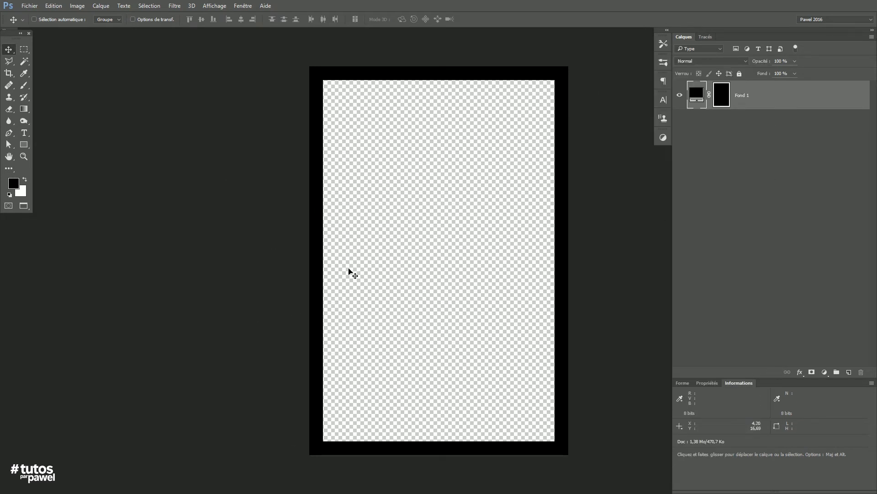
Embed "Croatie-DSC_9493.jpg" from the Photos folder into the portrait frame document and accept its placement
click(28, 7)
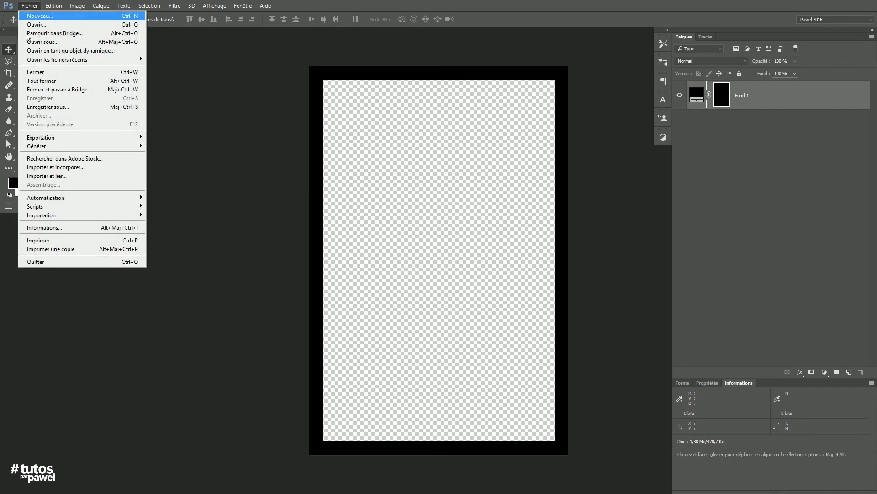
click(38, 169)
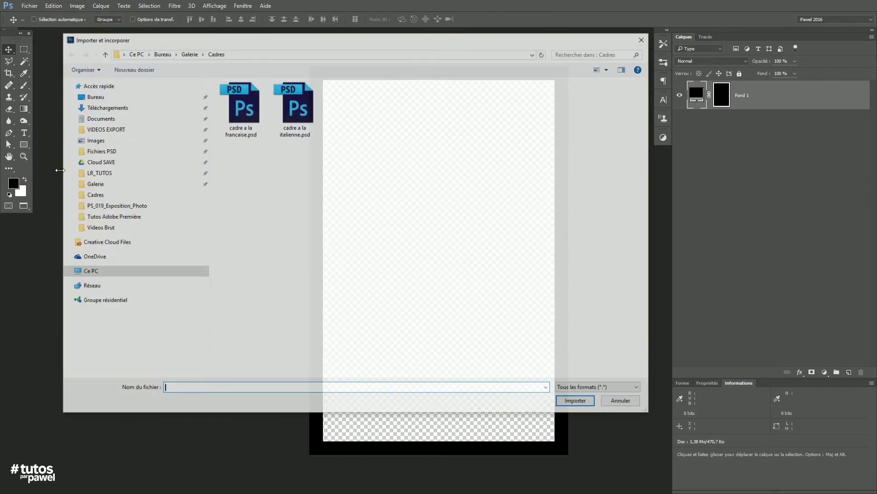
double_click(281, 101)
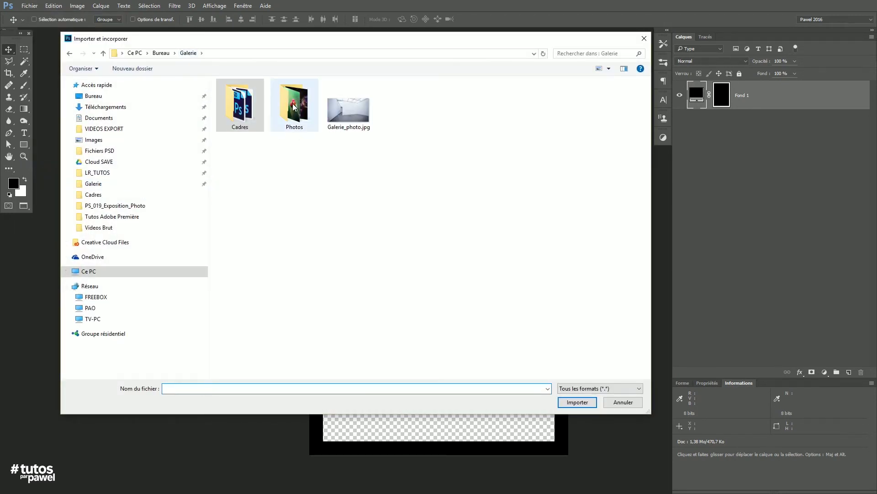
drag(345, 45, 388, 97)
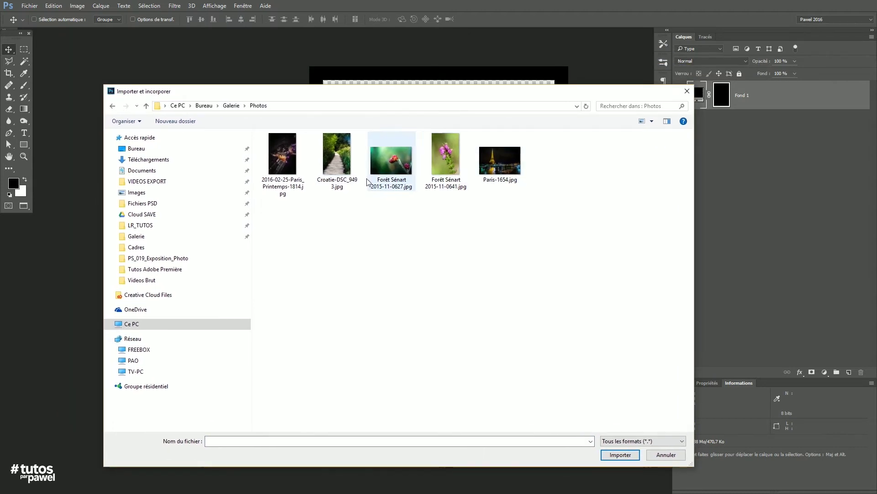
click(334, 159)
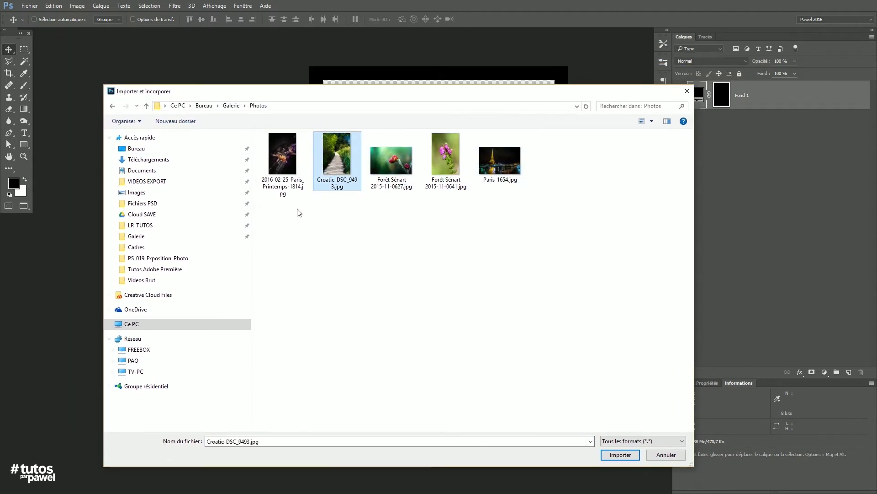
click(620, 455)
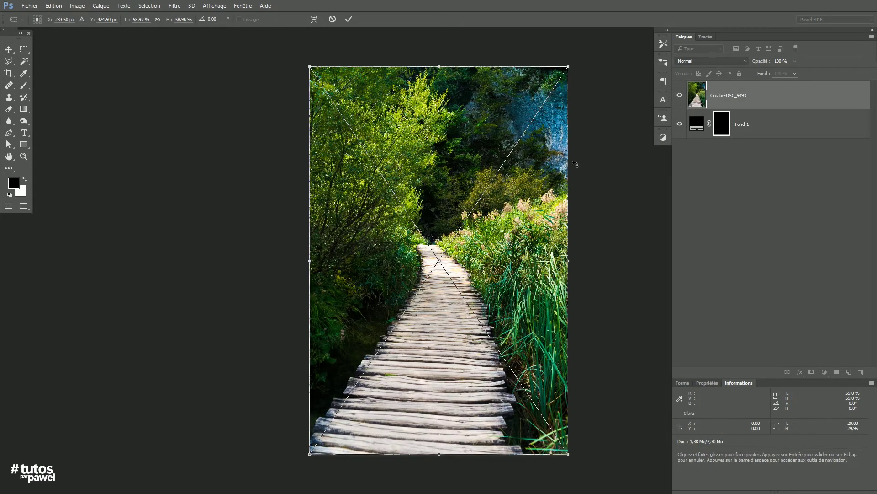
key(Return)
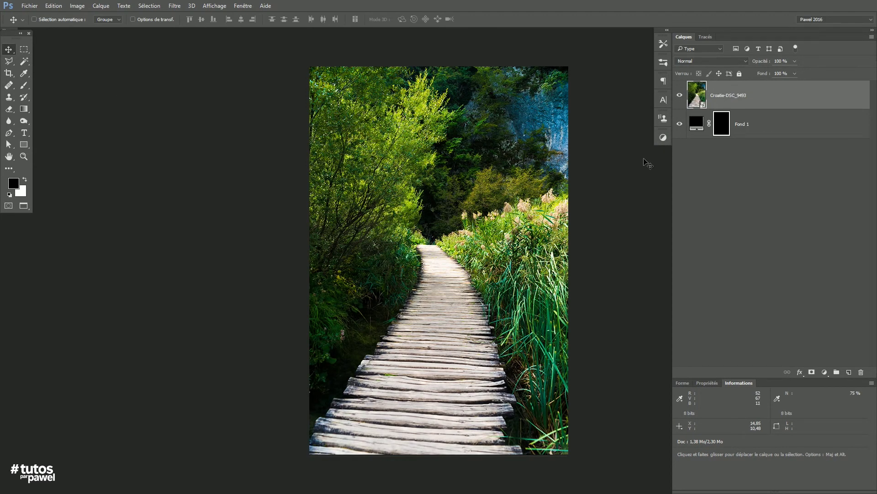
Move the Croatie-DSC_9493 layer below the Fond 1 frame layer, then save and close the smart object contents
drag(697, 97, 695, 137)
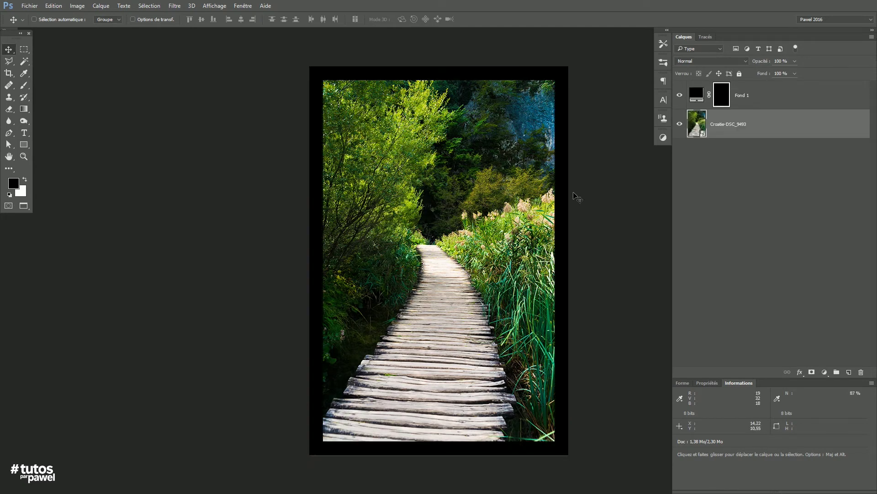
click(29, 5)
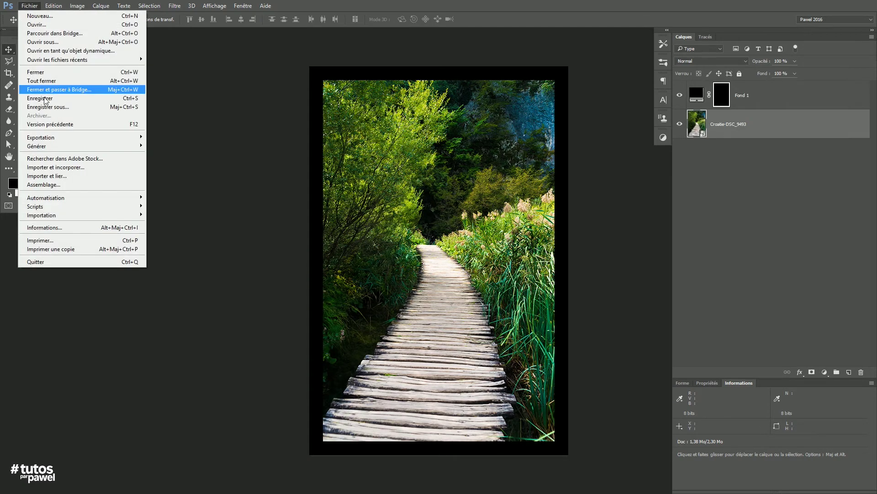
click(54, 99)
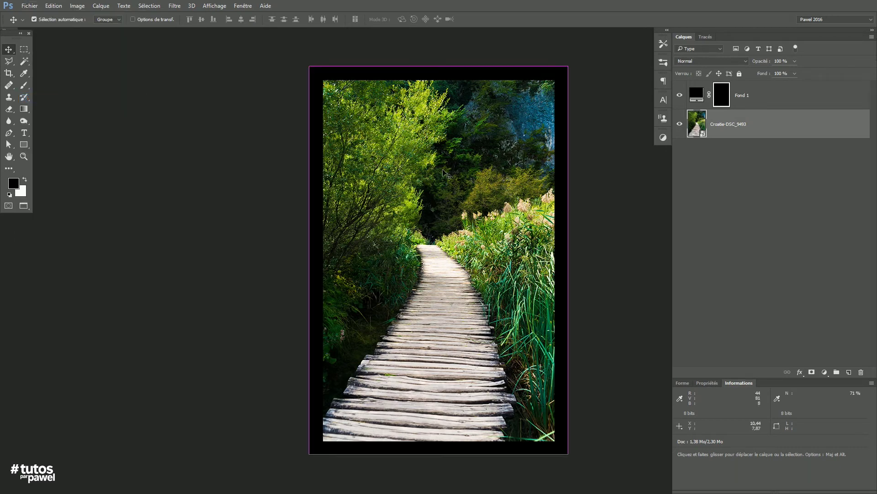
key(ctrl+w)
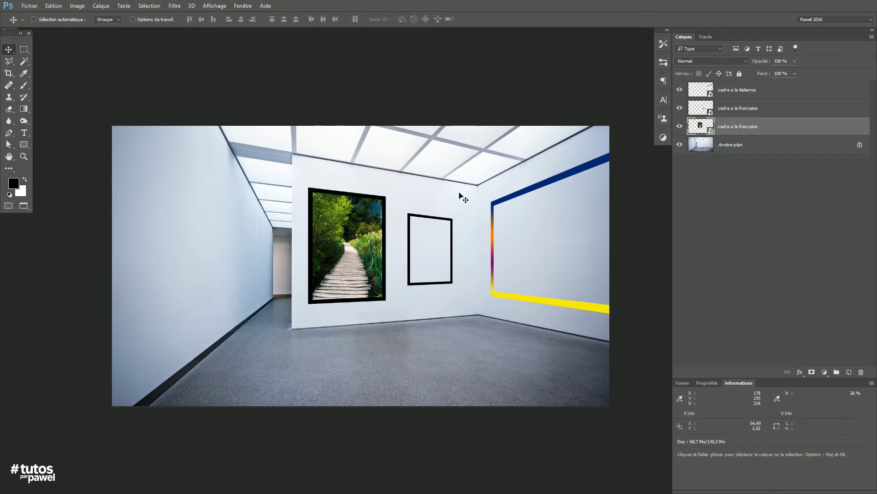
Select the small portrait frame in the gallery and open its smart object contents
key(ctrl)
ctrl+click(409, 238)
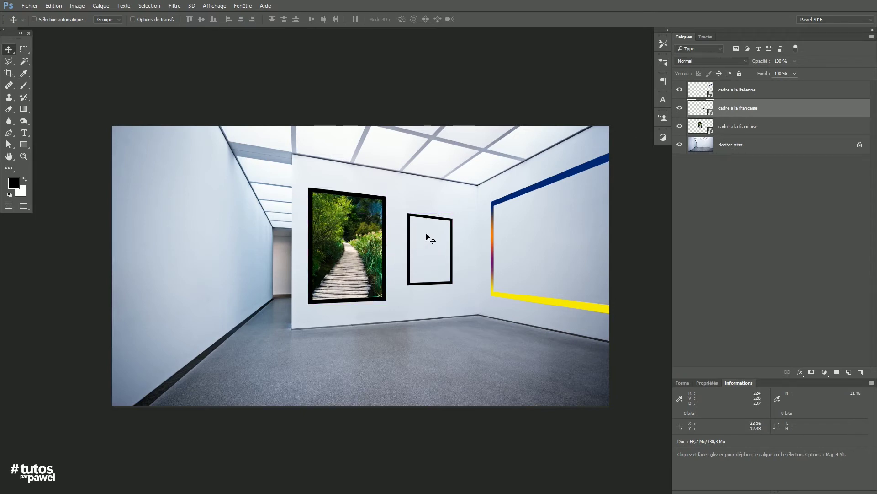
double_click(696, 112)
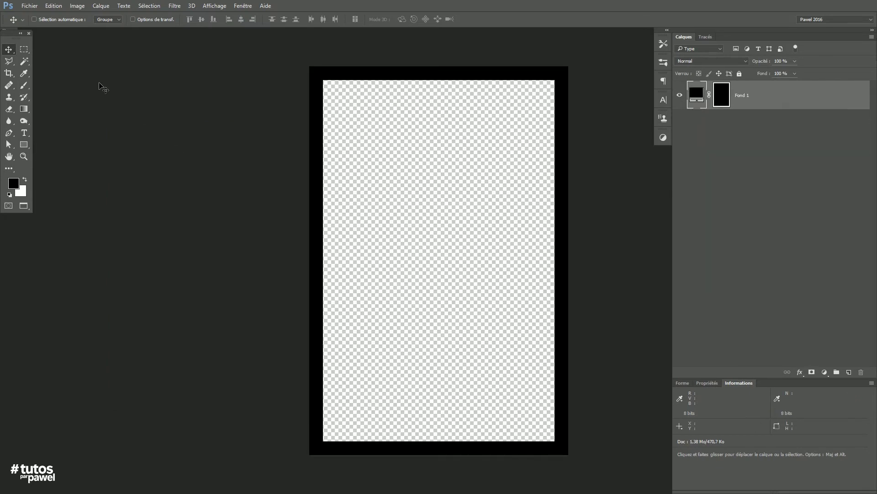
Embed "Forêt Sénart 2015-11-0641.jpg" into the frame document and move its layer below the Fond 1 frame layer
click(35, 6)
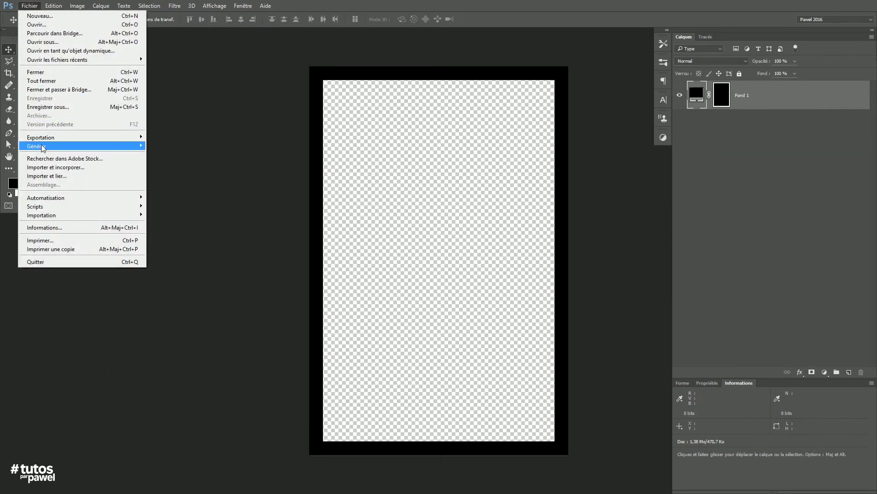
click(50, 168)
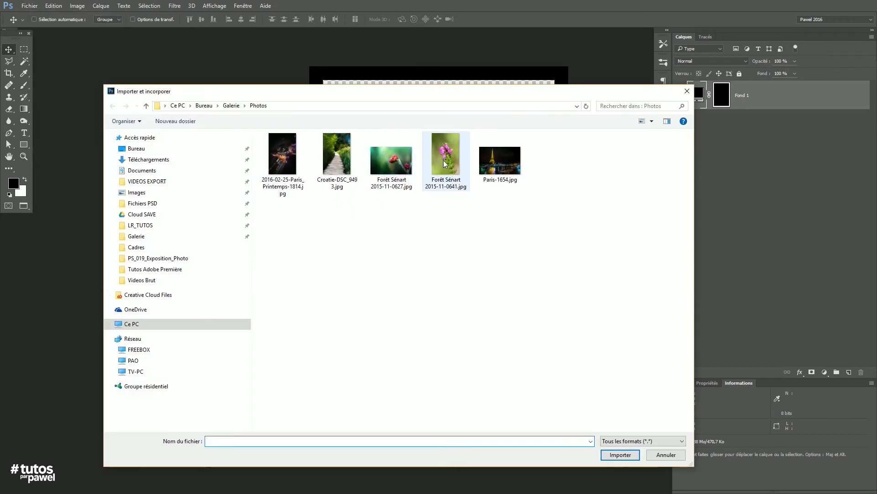
click(447, 159)
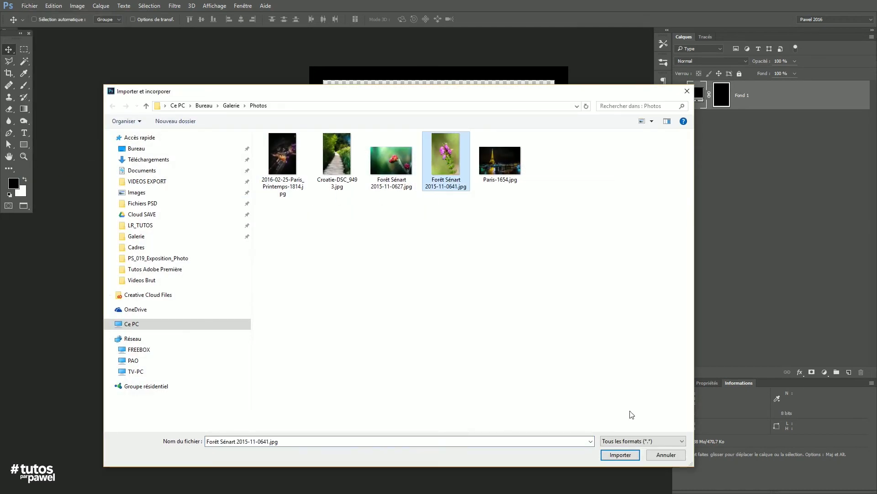
click(620, 454)
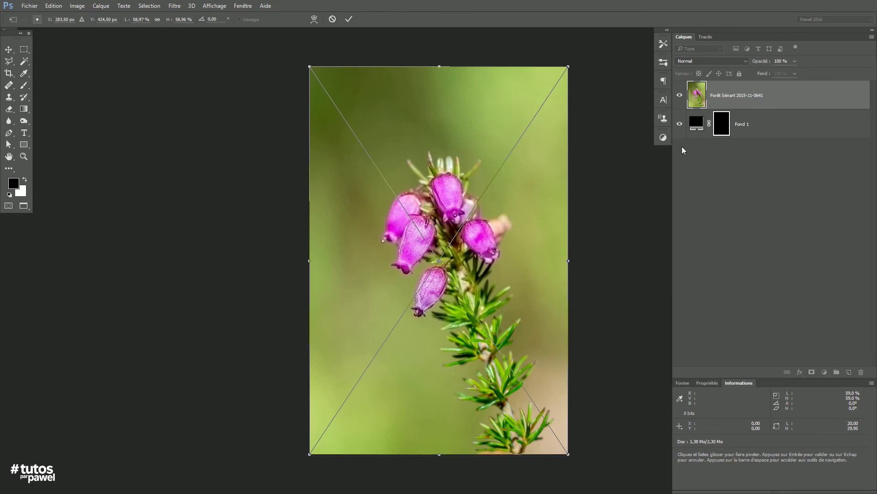
key(Return)
drag(697, 94, 699, 145)
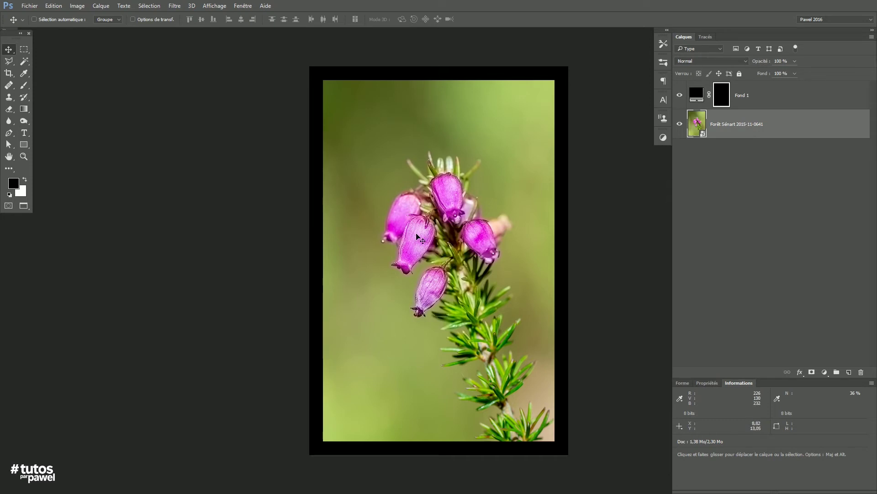
Change the Fond 1 frame colour to off-white with C 7, M 5, J 7, then save and close the smart object contents
double_click(697, 93)
drag(600, 187, 633, 199)
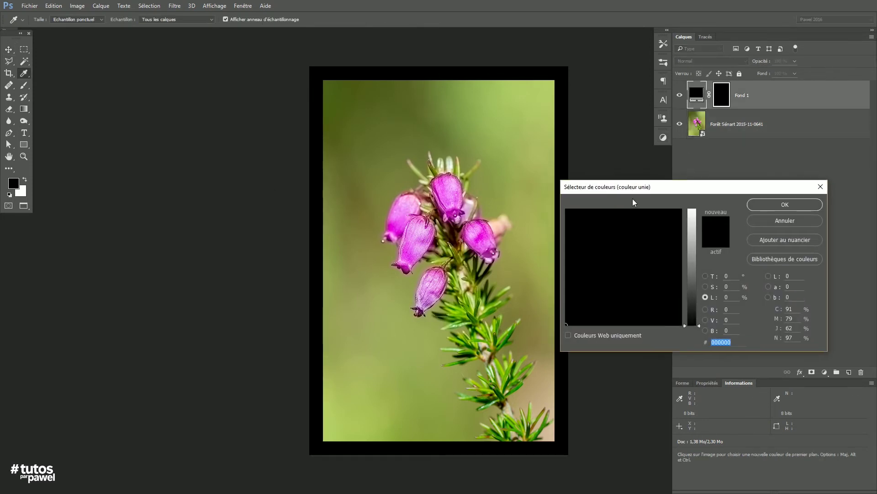
drag(693, 296, 687, 220)
click(680, 212)
drag(651, 284, 650, 324)
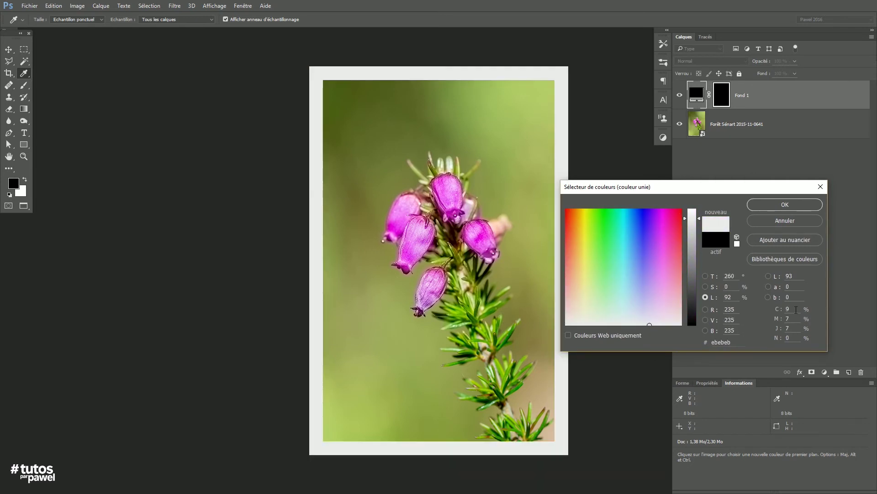
text(7)
key(Tab)
text(5)
key(Tab)
text(7)
click(762, 206)
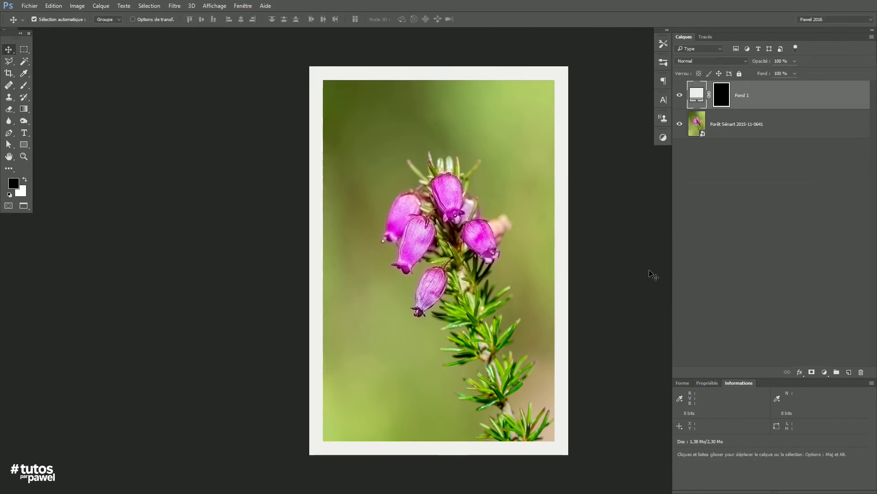
key(ctrl+s)
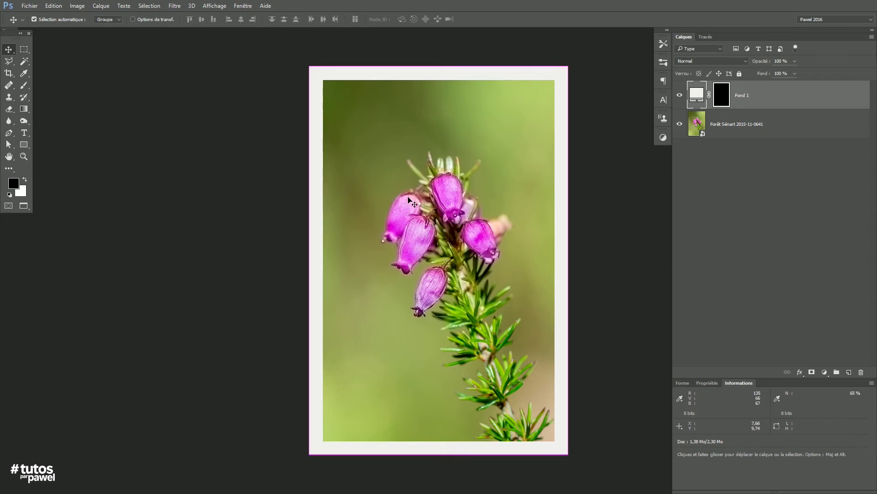
key(ctrl+w)
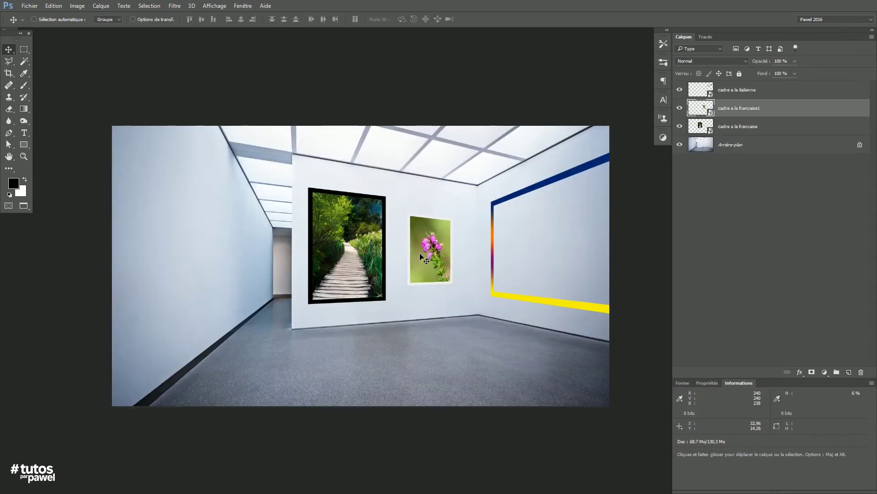
Embed "Forêt Sénart 2015-11-0627.jpg" in the cadre a la italienne smart object, placing its layer below Fond en dégradé 1
click(696, 92)
double_click(695, 92)
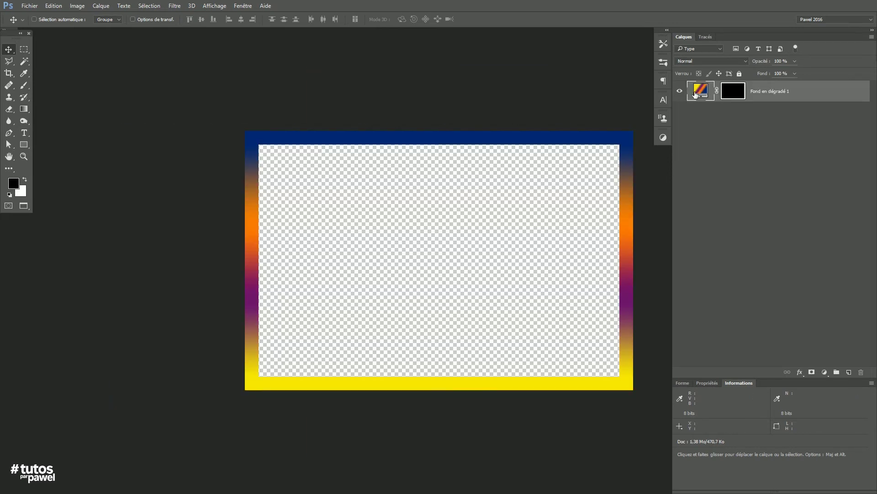
click(29, 6)
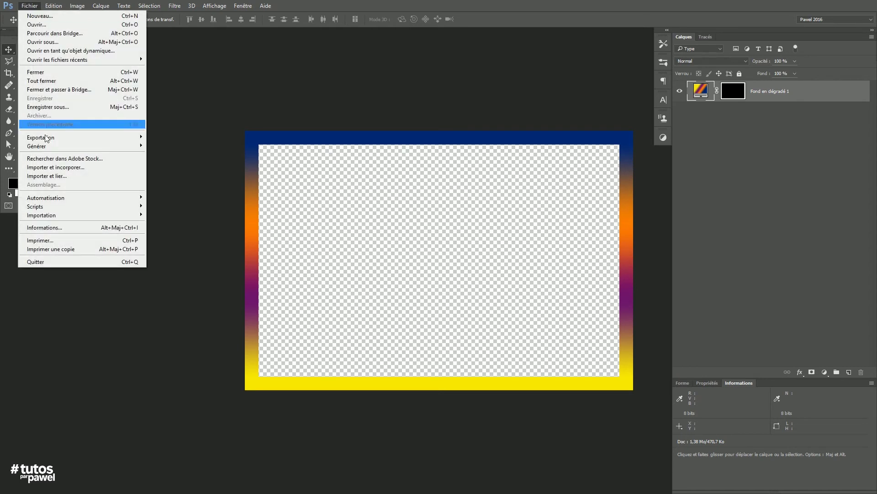
click(48, 167)
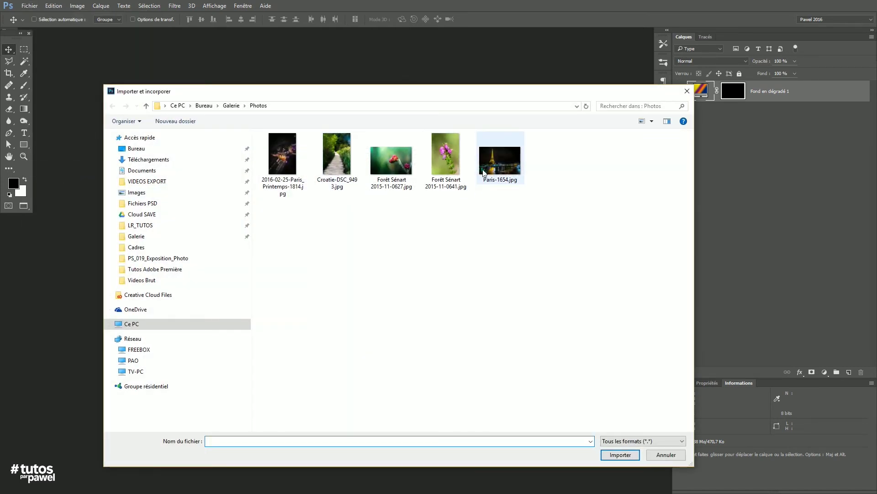
click(391, 160)
click(619, 455)
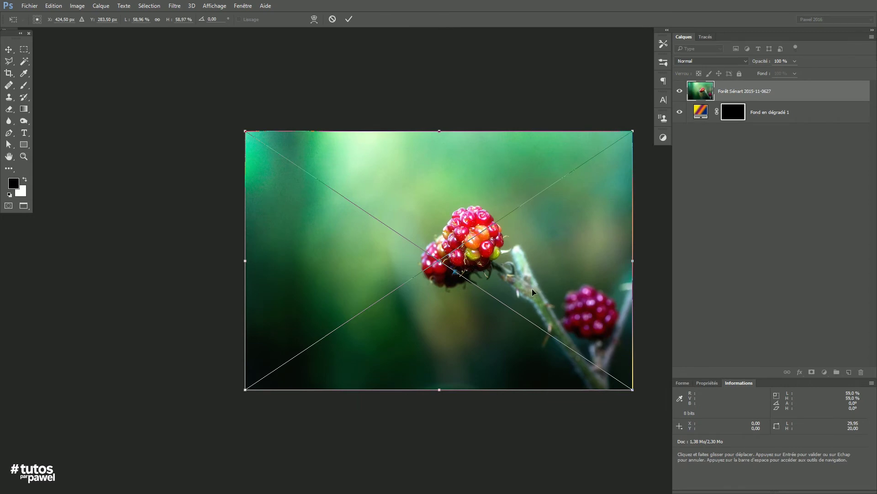
key(Return)
drag(701, 91, 697, 136)
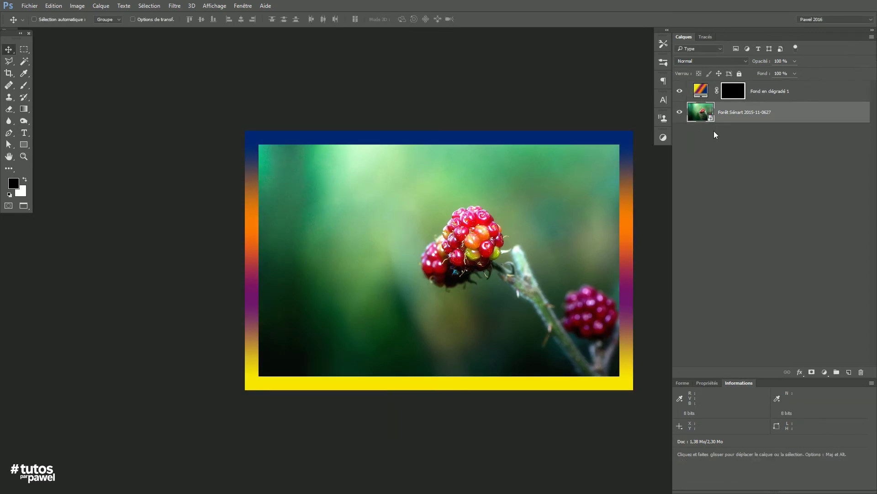
Scale the embedded berry photo to about 55.4% around its centre to fit the frame opening, then save and close the smart object
key(ctrl)
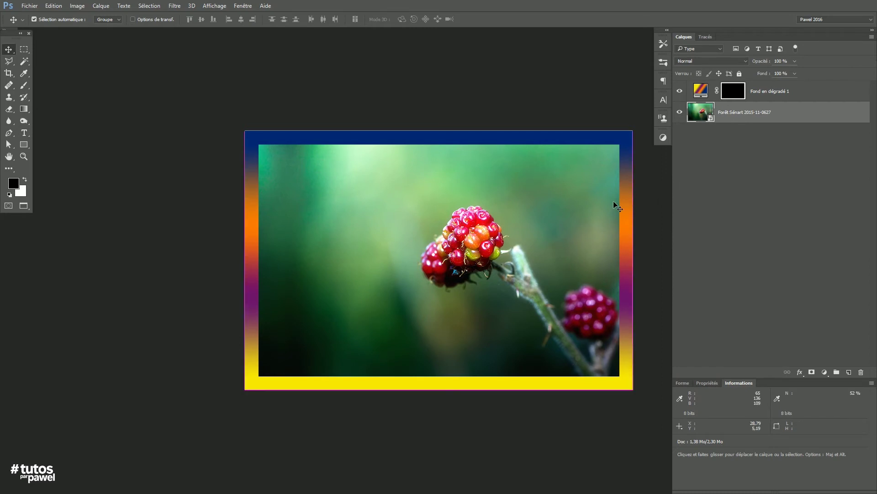
key(ctrl+t)
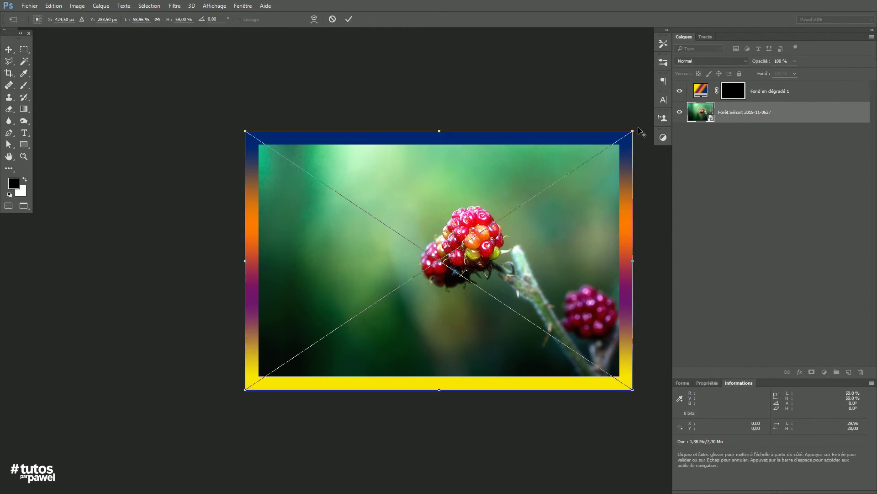
drag(633, 132, 622, 138)
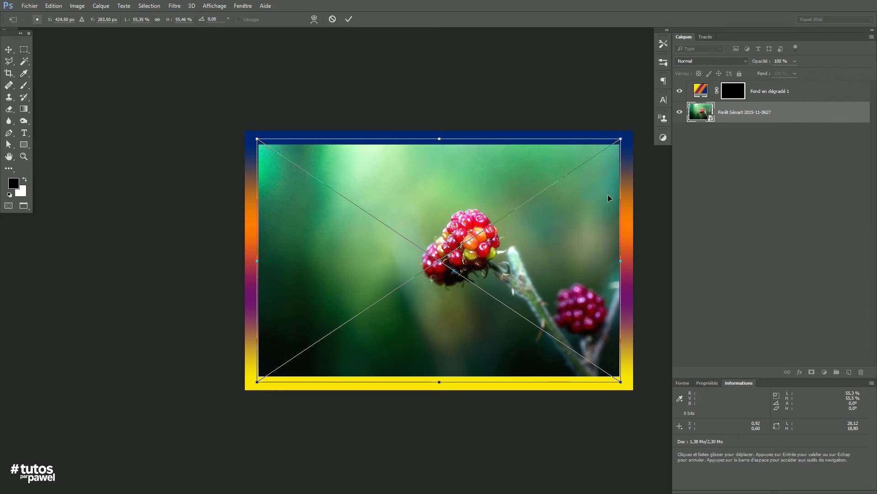
key(Return)
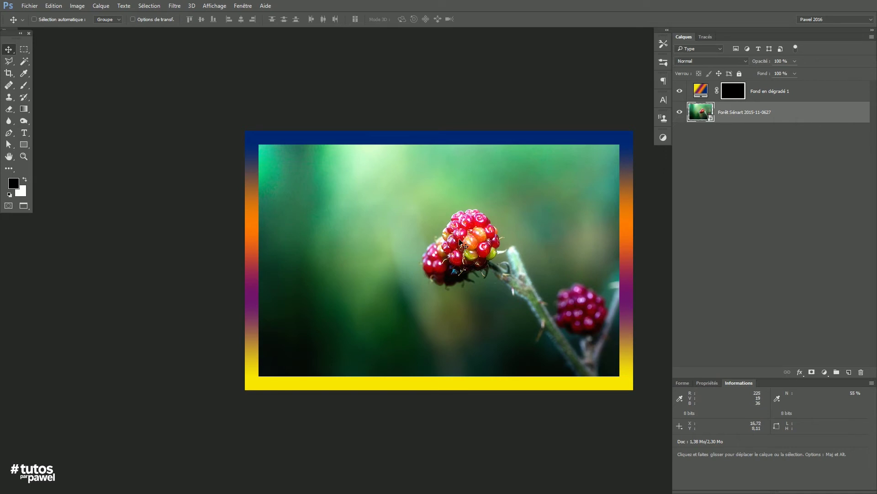
key(ctrl)
key(ctrl)
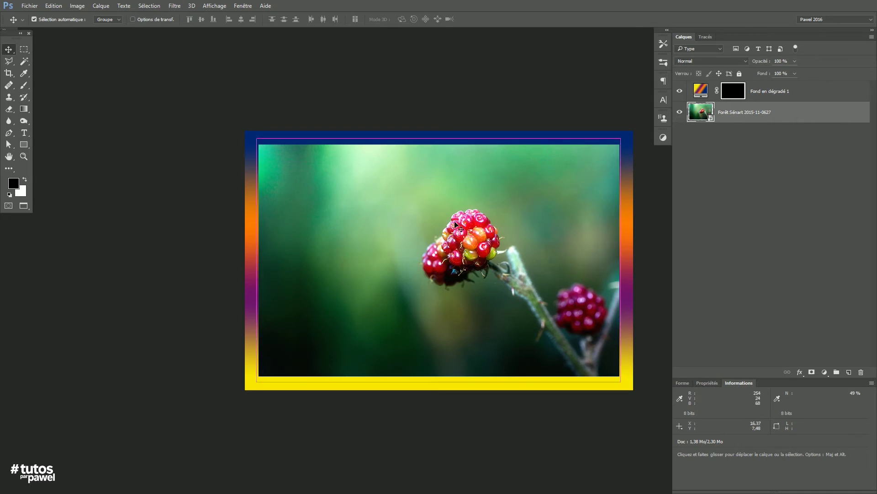
key(ctrl+w)
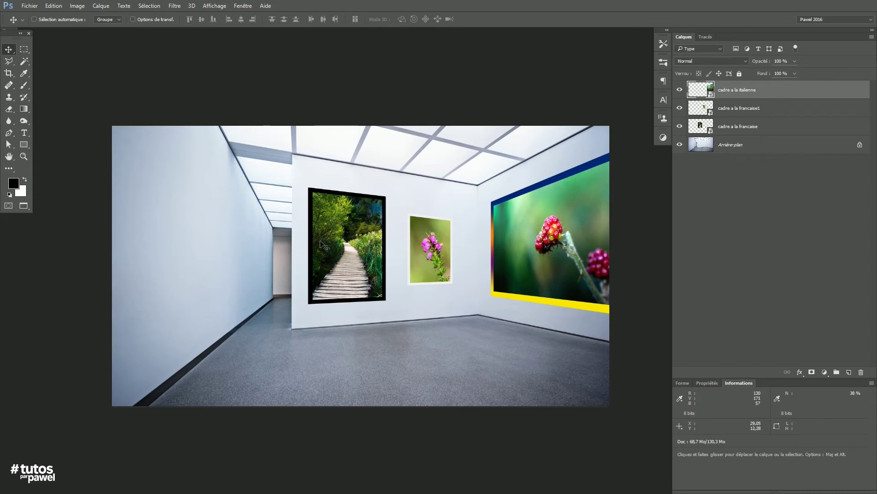
Add a drop shadow effect to the large black portrait frame's layer, keeping the frame in view beside the layer style settings
ctrl+click(345, 241)
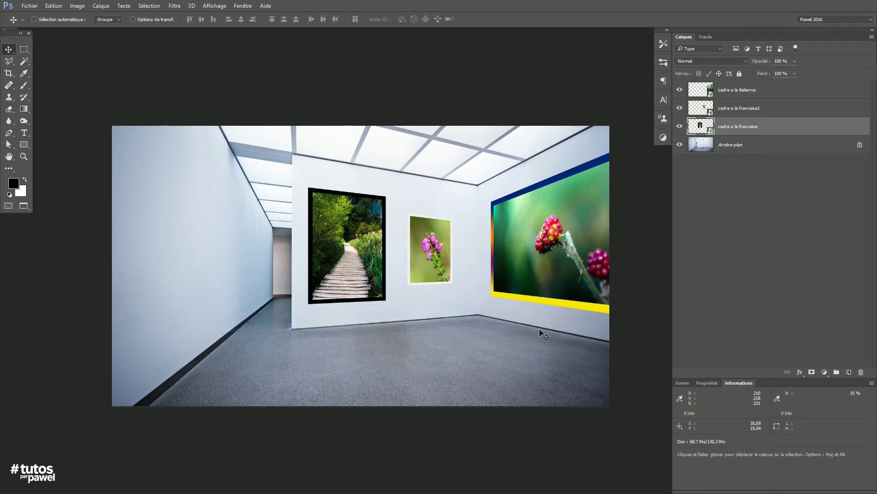
click(801, 373)
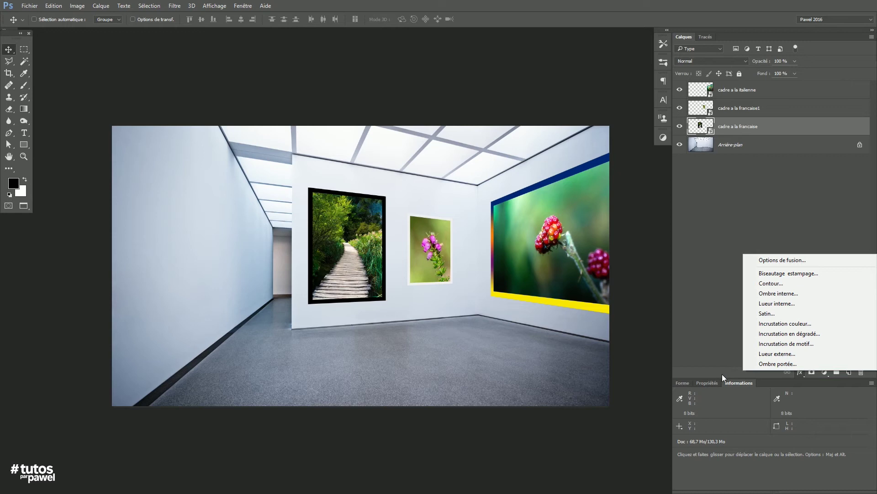
click(697, 297)
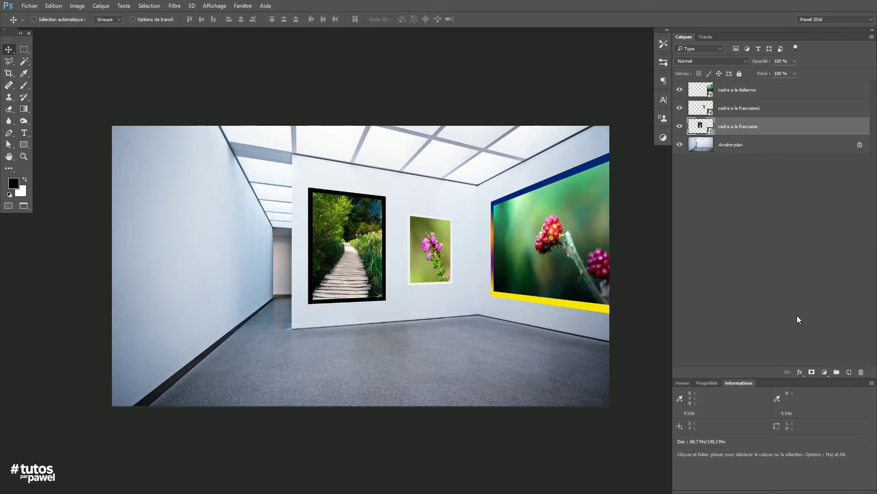
click(801, 373)
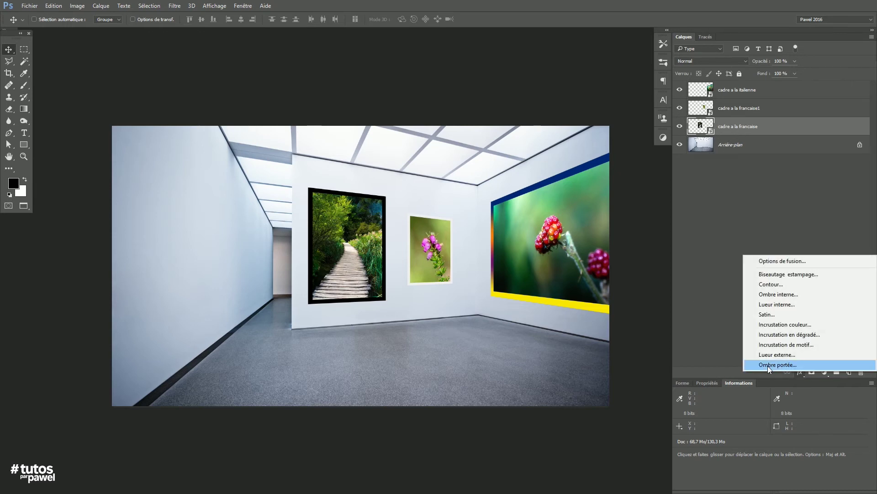
click(770, 366)
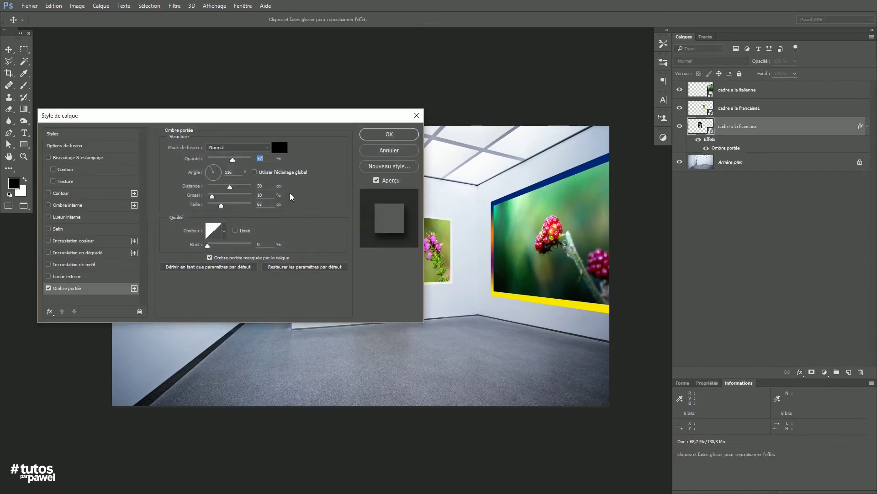
drag(301, 116, 709, 195)
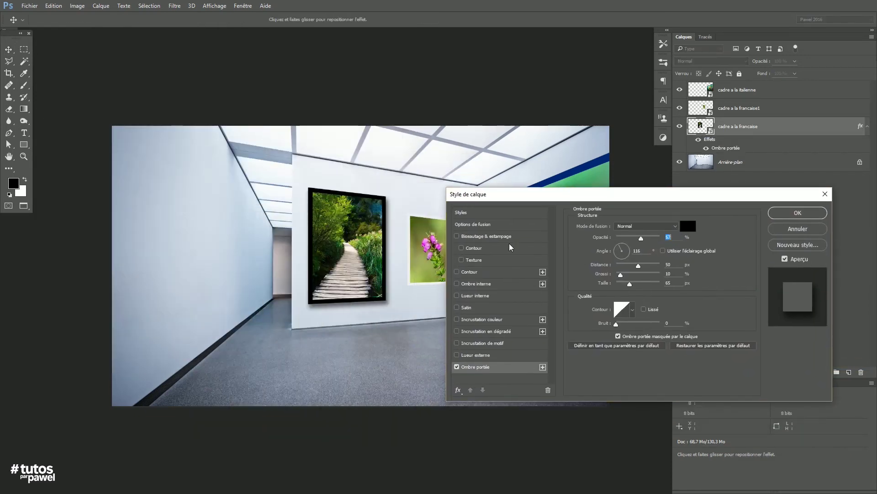
mouse_move(568, 202)
mouse_down()
mouse_move(585, 212)
mouse_move(578, 212)
mouse_up()
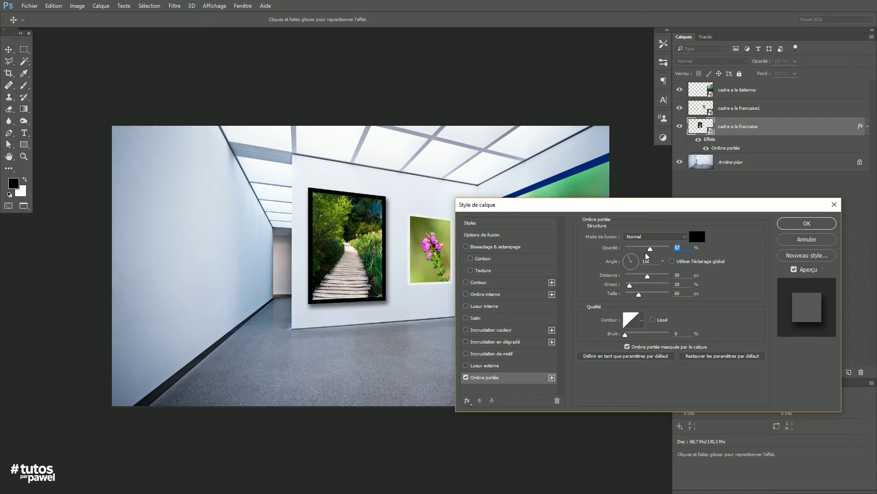
Set the drop shadow to about 33% opacity, 63 px distance, 11% spread and 68 px size, and apply it
mouse_move(651, 251)
mouse_down()
mouse_move(636, 250)
mouse_move(677, 251)
mouse_move(633, 248)
mouse_move(641, 251)
mouse_up()
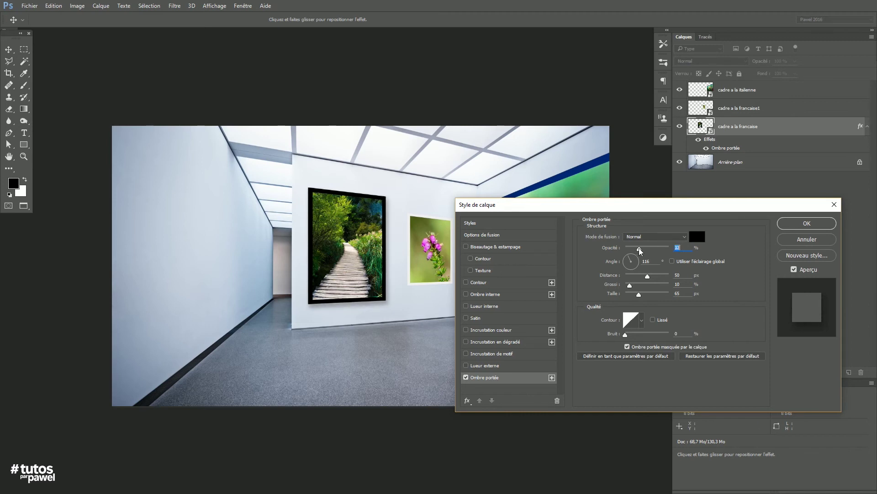
drag(642, 204, 639, 214)
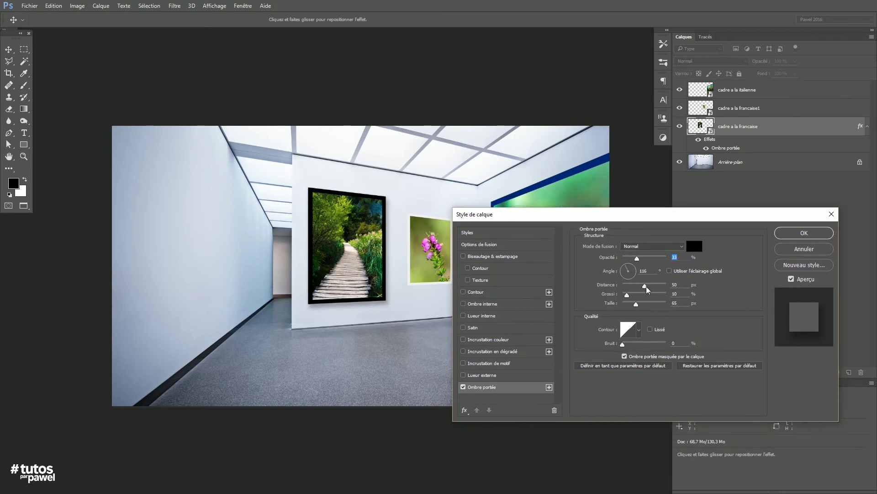
mouse_move(645, 287)
mouse_down()
mouse_move(665, 288)
mouse_move(652, 288)
mouse_up()
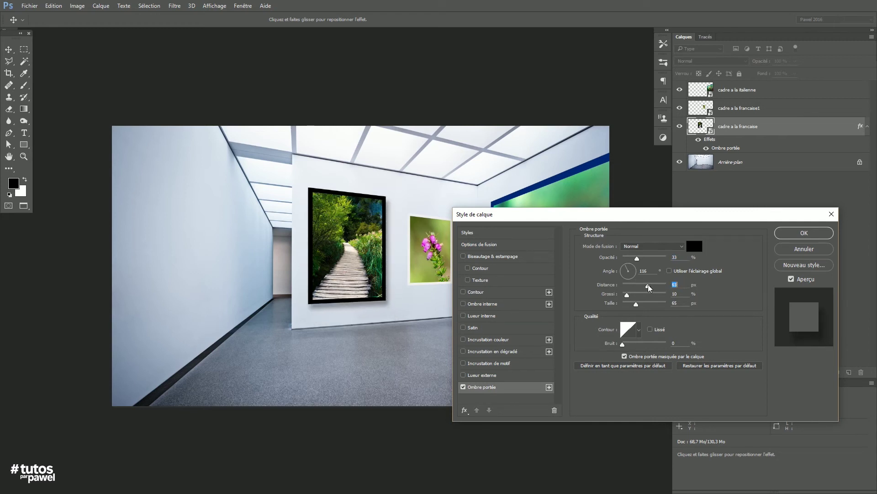
drag(638, 306, 617, 301)
click(637, 305)
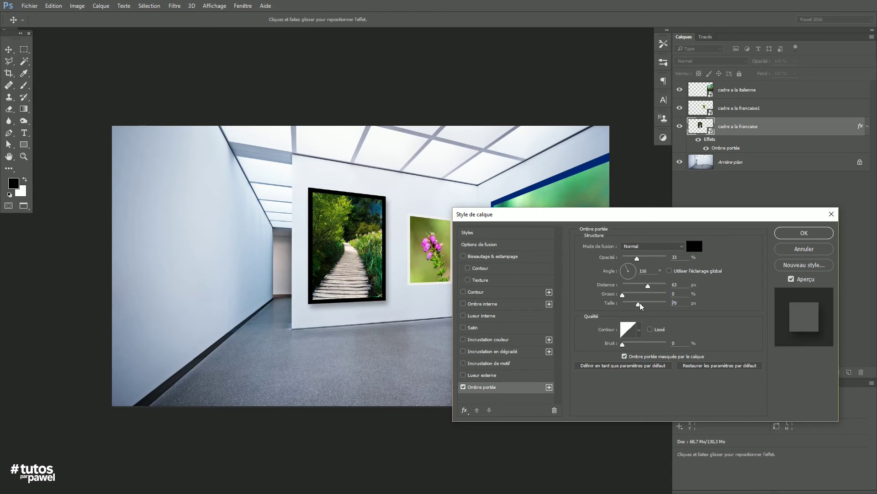
drag(623, 295, 626, 299)
drag(638, 262, 640, 262)
click(787, 234)
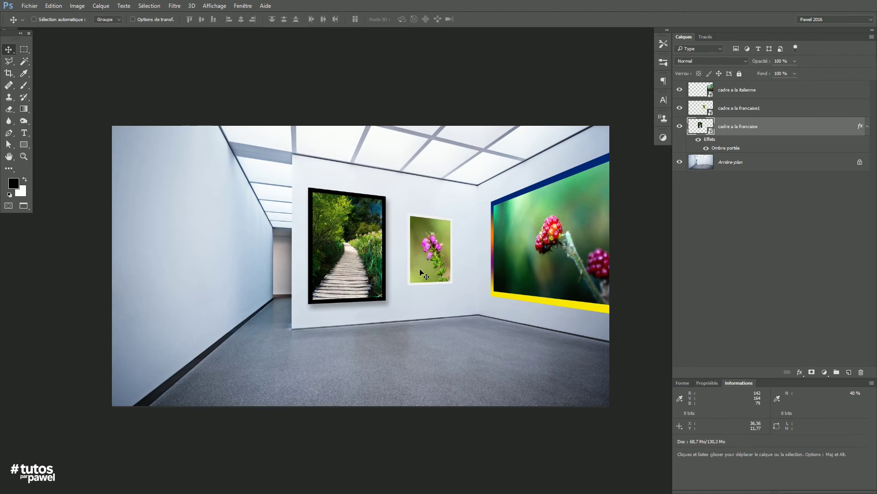
key(ctrl)
ctrl+click(426, 255)
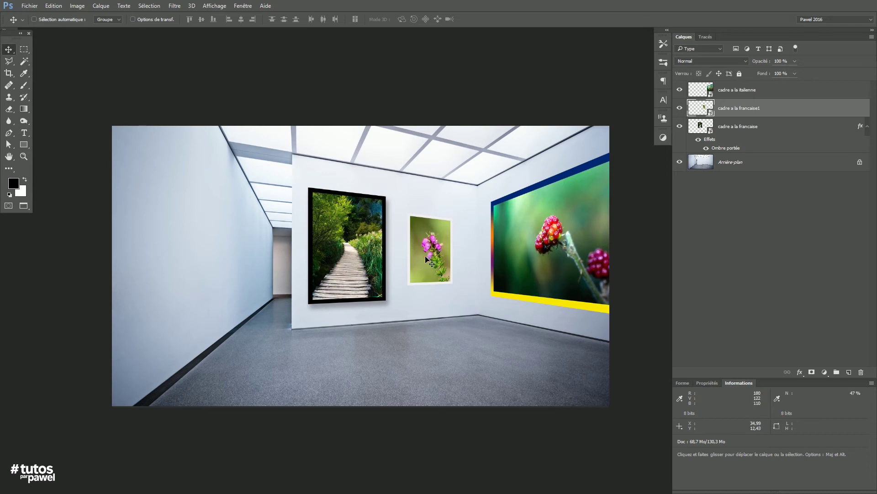
click(798, 372)
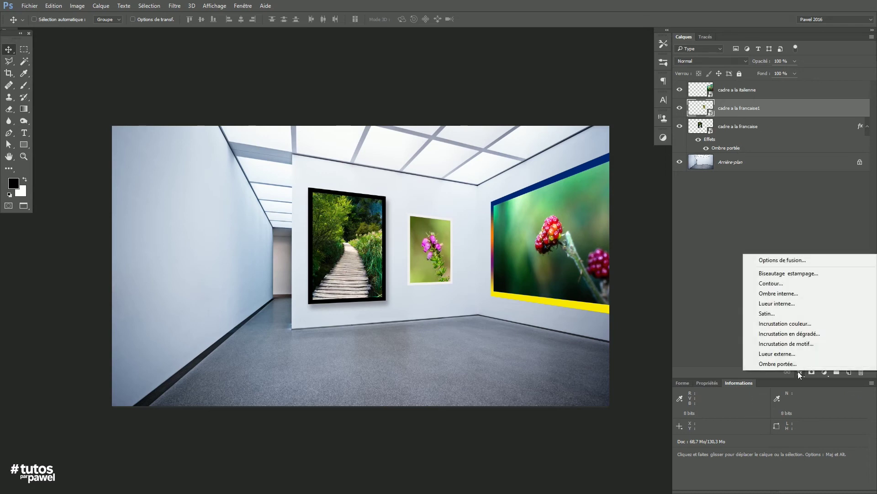
click(705, 278)
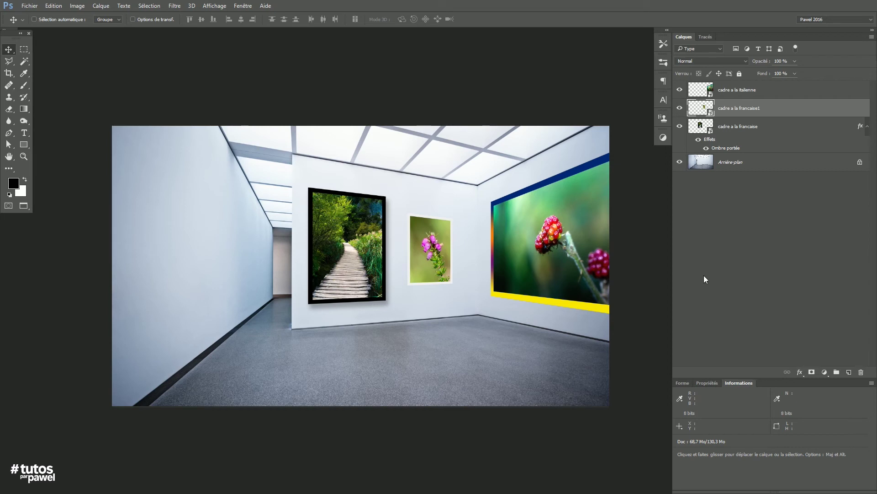
Copy the layer style from cadre a la francaise and paste it onto cadre a la francaise1
click(734, 128)
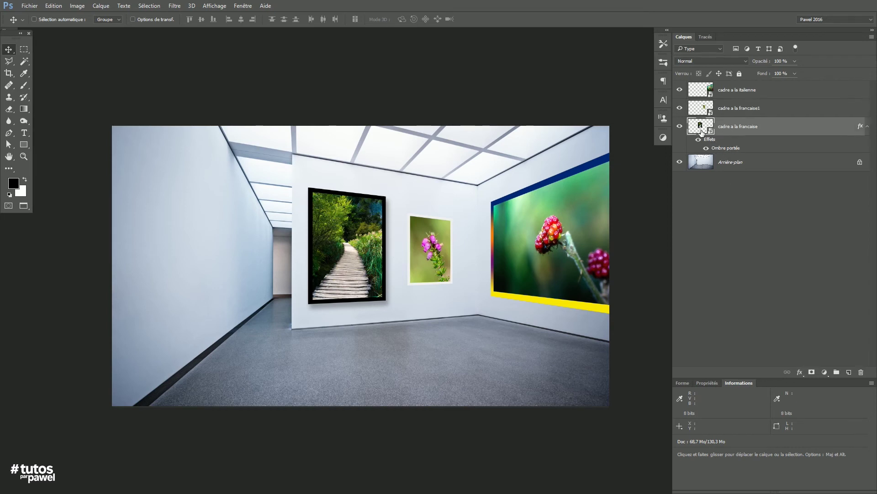
right_click(775, 130)
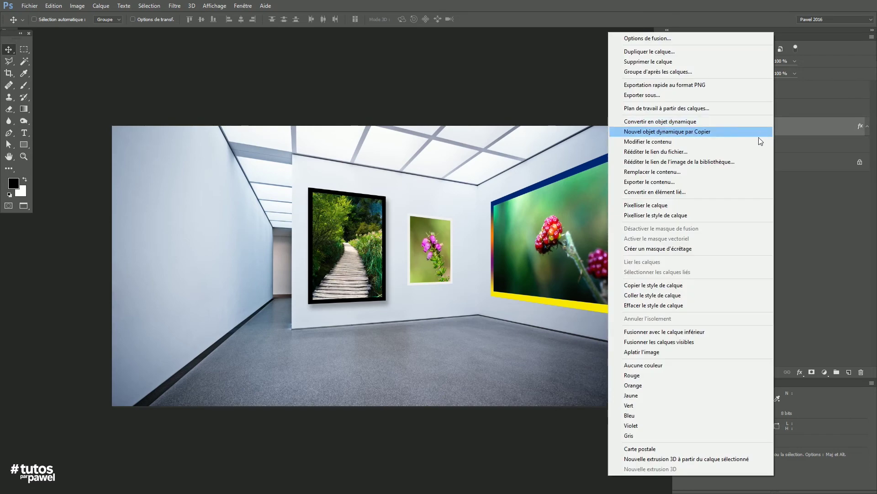
click(681, 285)
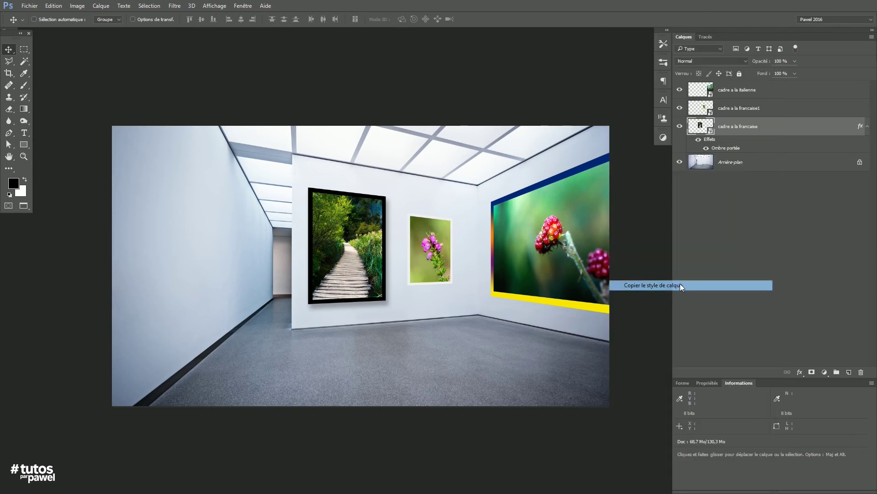
click(736, 109)
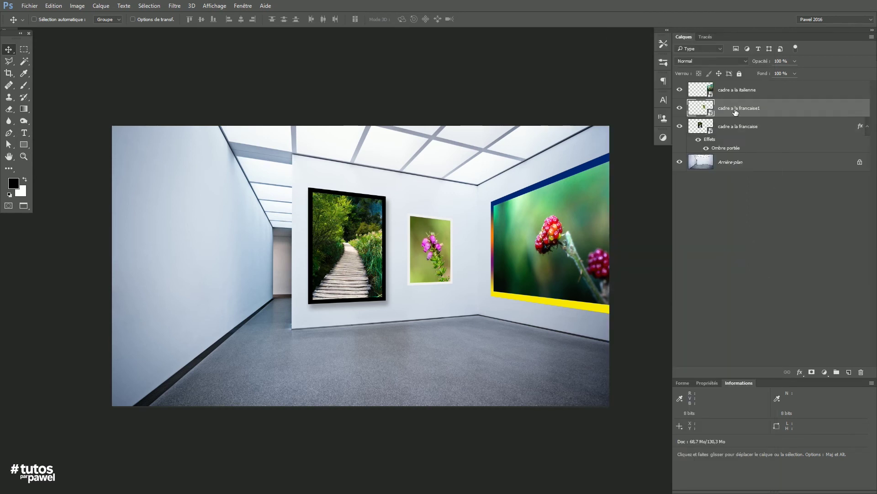
right_click(792, 111)
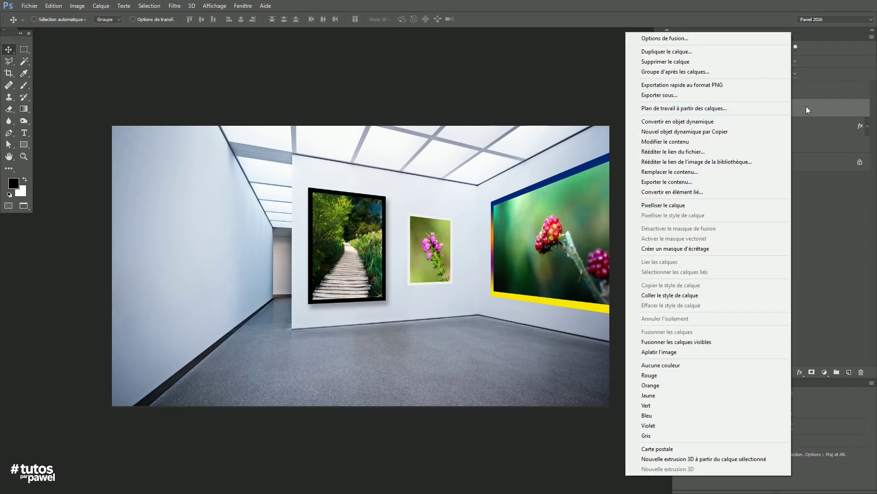
click(674, 295)
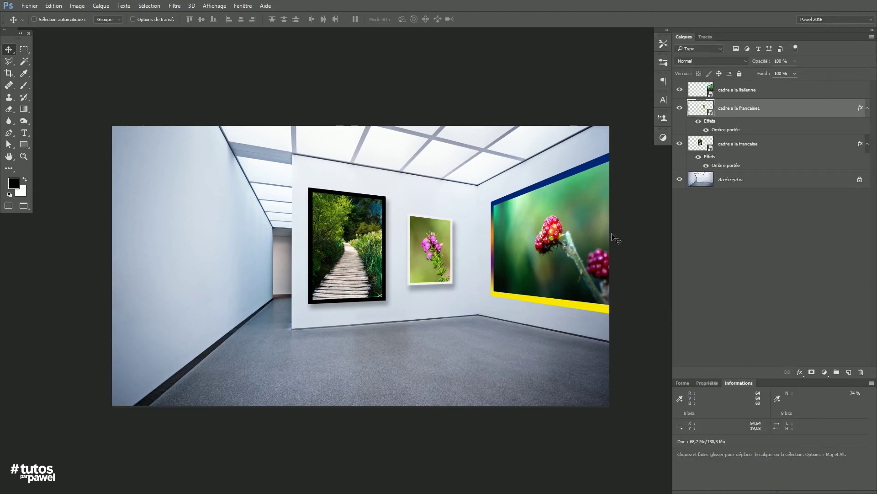
Add a drop shadow to the cadre a la italienne layer with 31% opacity, 55 px distance, 11% spread and about 62 px size
click(735, 91)
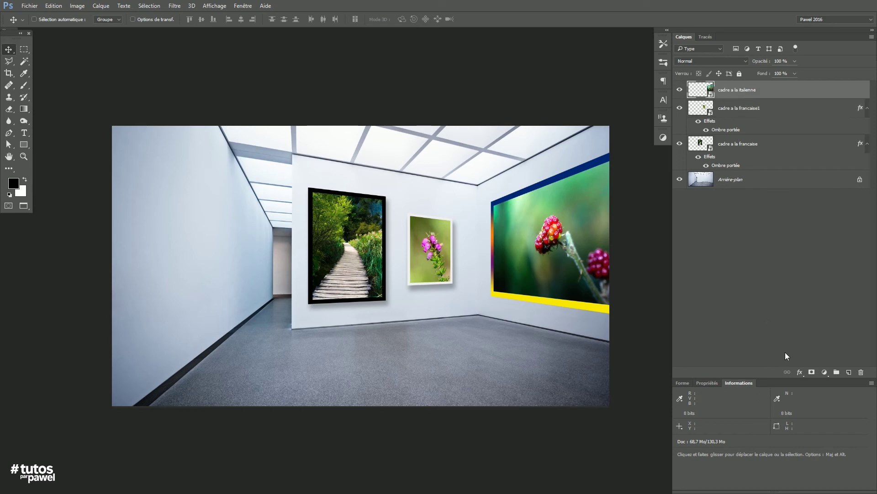
click(800, 372)
click(773, 368)
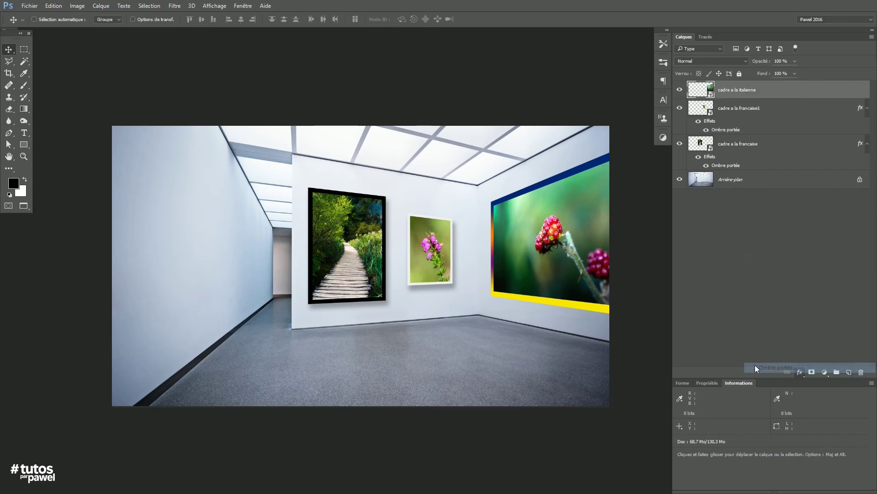
drag(612, 218, 232, 131)
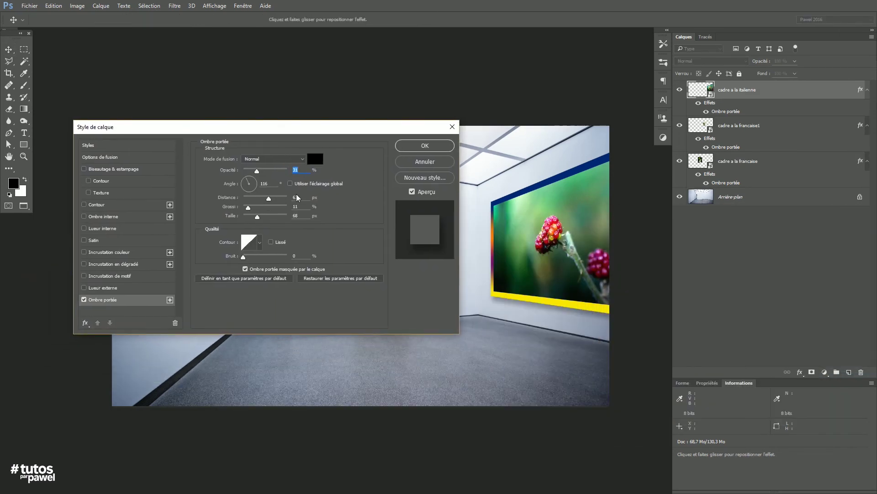
drag(289, 134, 246, 206)
mouse_move(225, 270)
mouse_down()
mouse_move(234, 273)
mouse_move(225, 274)
mouse_up()
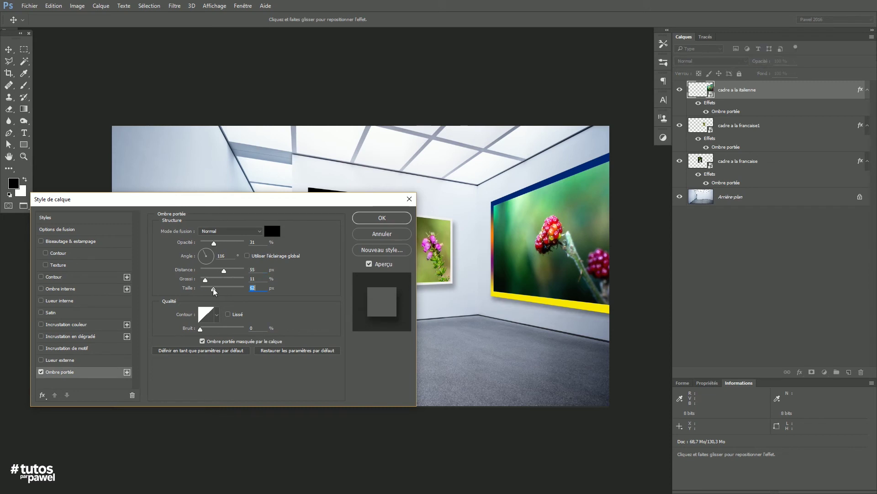
click(374, 220)
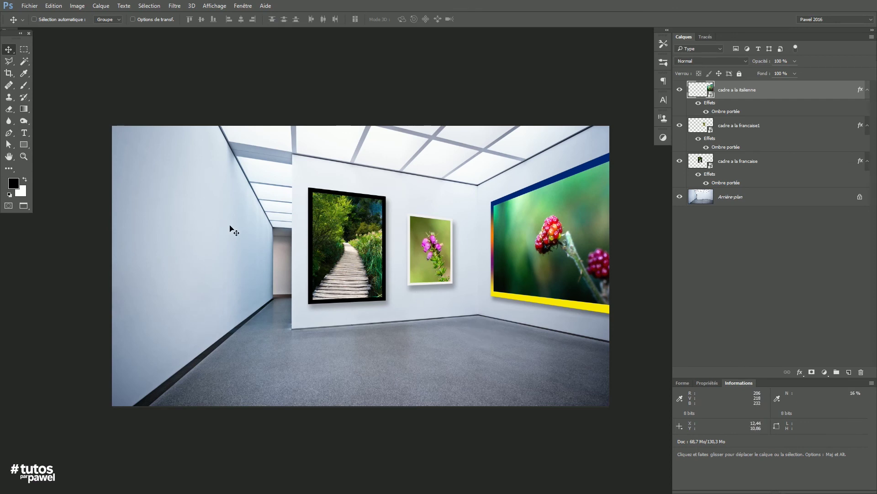
Collapse the effects lists of the three frame layers
click(867, 89)
click(868, 108)
click(868, 126)
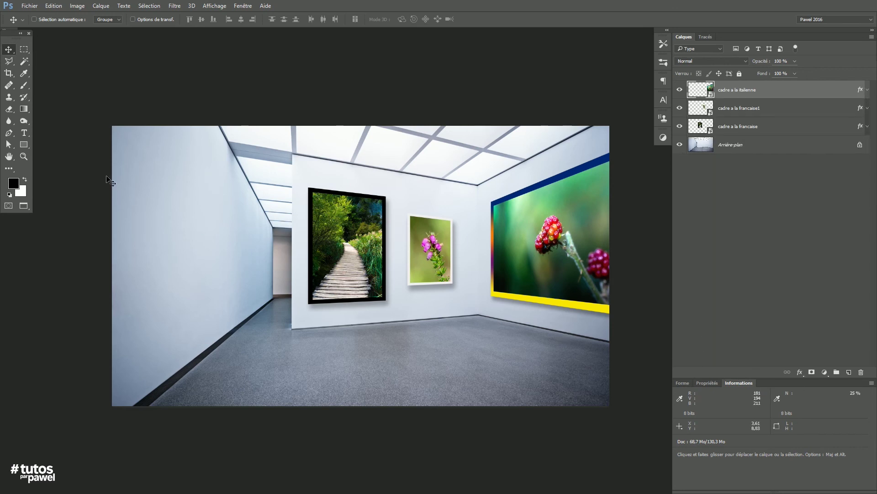
Add white Rutan Bold text over the gallery image reading "EXPO" on one line and "NATURE" on the line below
click(25, 133)
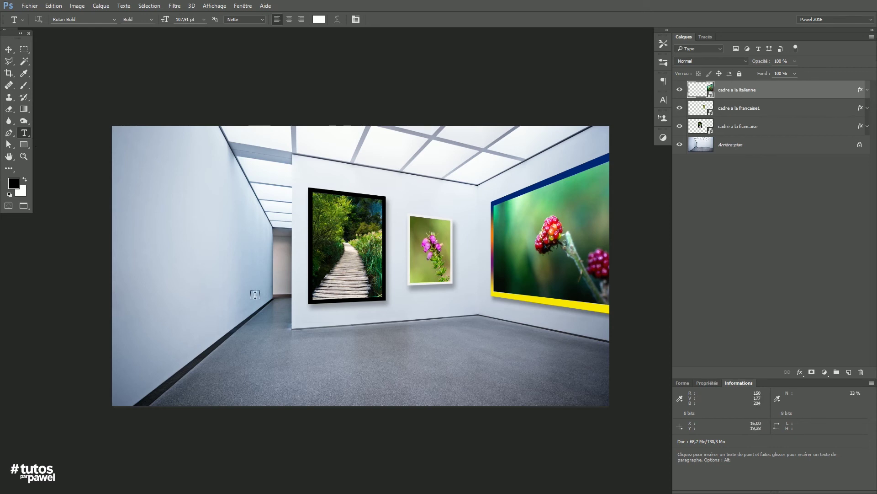
click(278, 258)
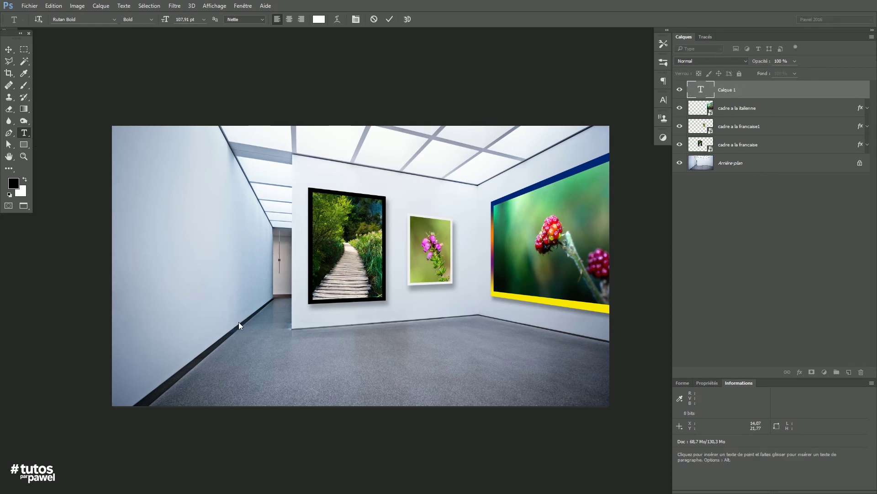
text(EXO)
key(BackSpace)
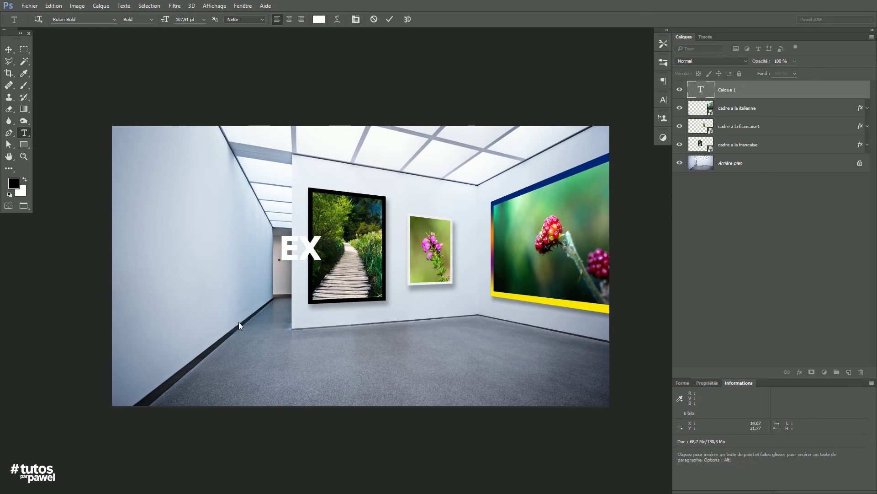
text(PO)
key(Return)
text(NATURE)
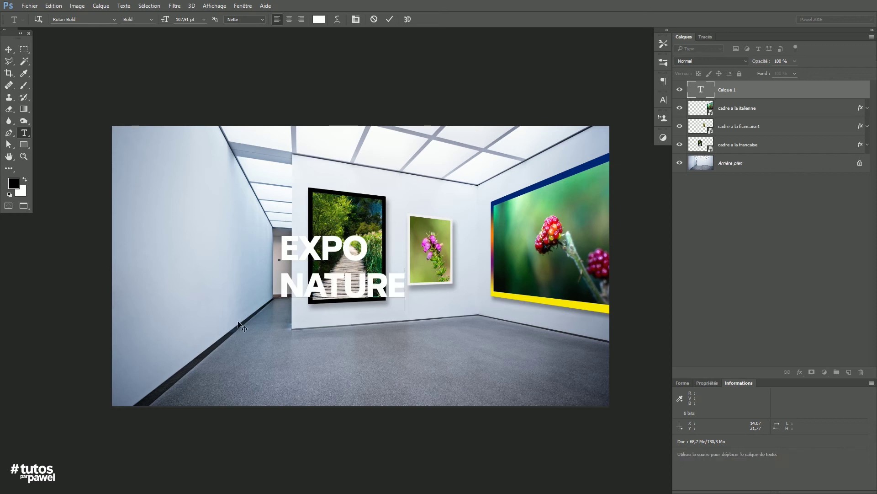
Tighten the leading of the whole EXPO NATURE text to 85.85 pt and commit the text
key(ctrl+a)
key(ctrl+t)
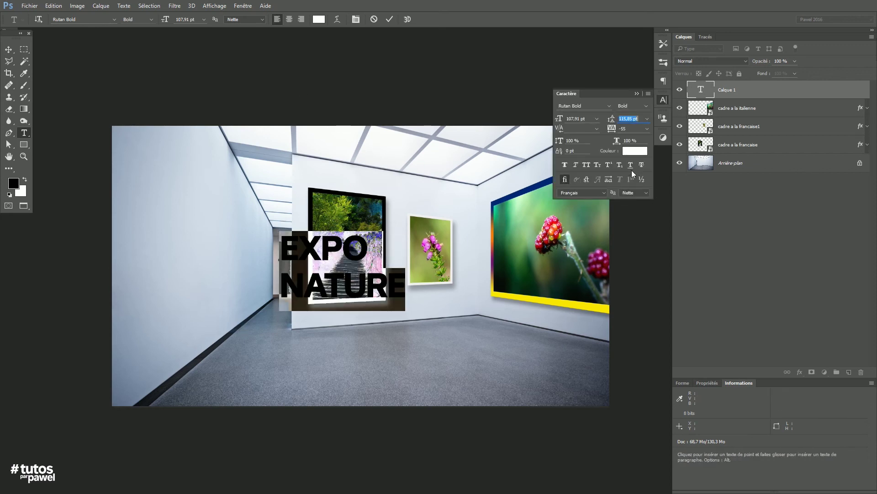
key(shift+Down)
key(shift+Down)
key(shift+Down)
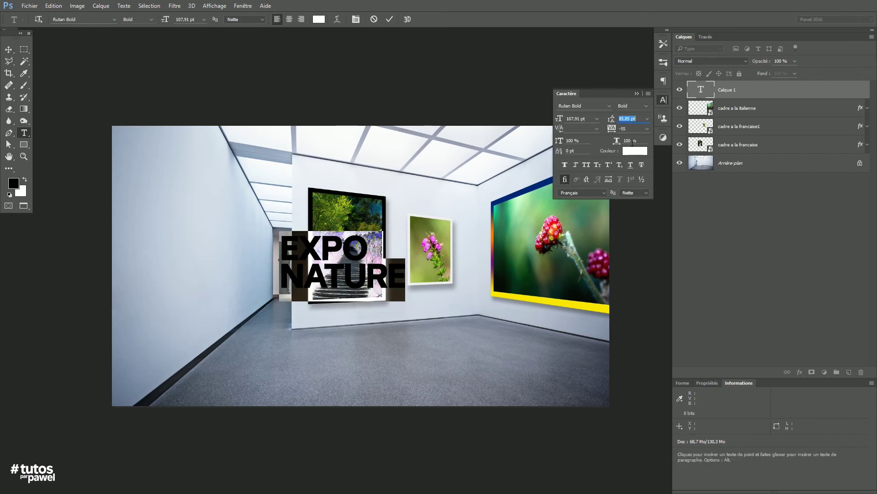
key(ctrl+Return)
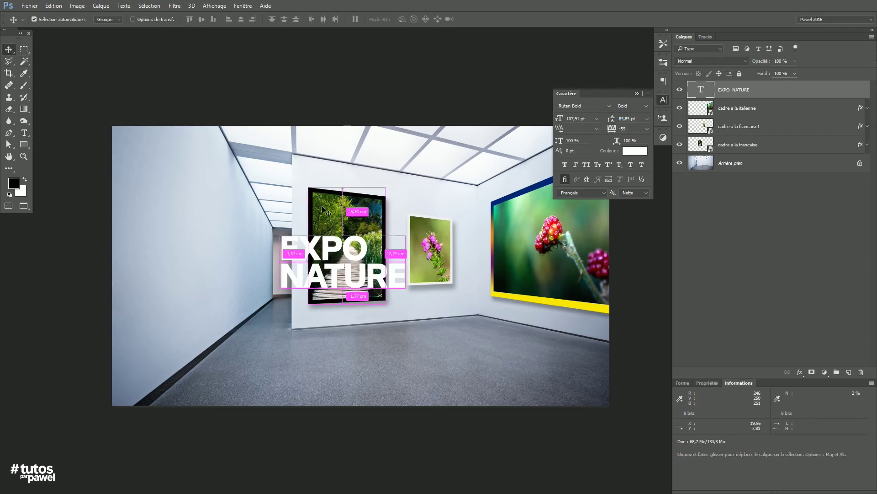
Scale the EXPO NATURE text to about 146.7% and move it over the gallery's left wall
key(ctrl+t)
drag(406, 231, 440, 218)
drag(390, 289, 279, 283)
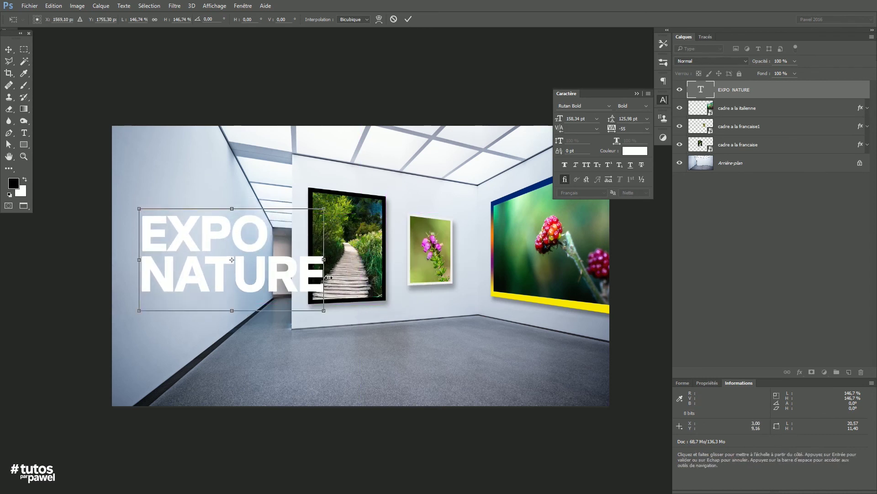
key(Return)
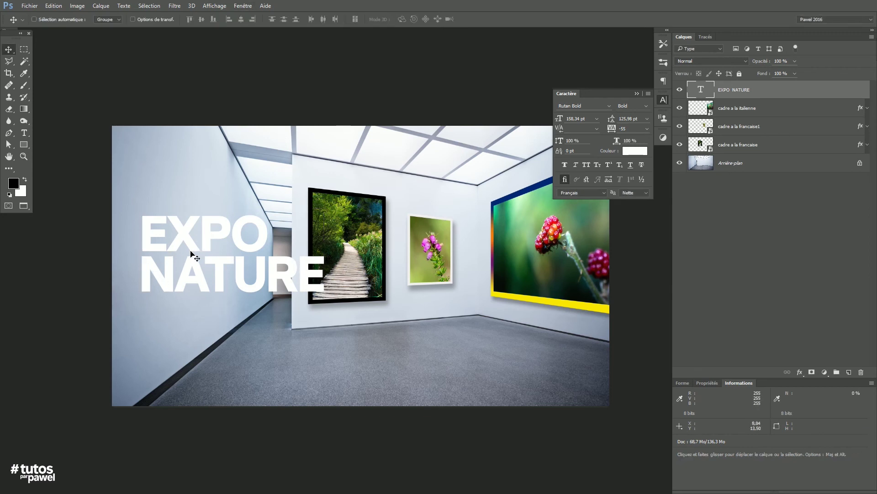
key(ctrl+t)
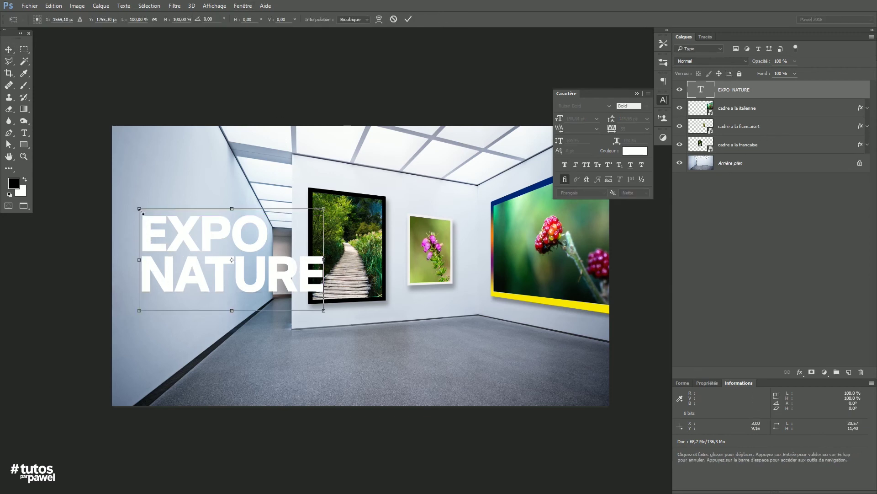
drag(139, 210, 141, 201)
key(ctrl+z)
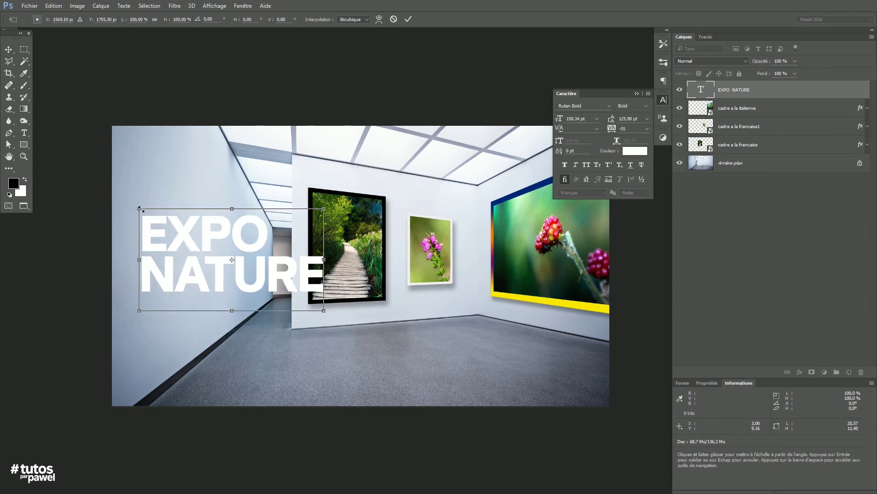
right_click(176, 245)
key(Escape)
key(Escape)
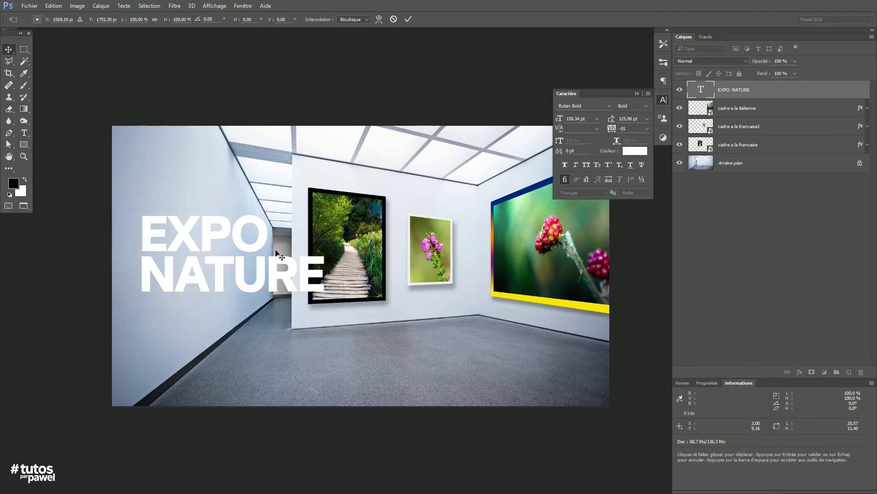
Convert the EXPO NATURE text layer into a smart object
right_click(749, 92)
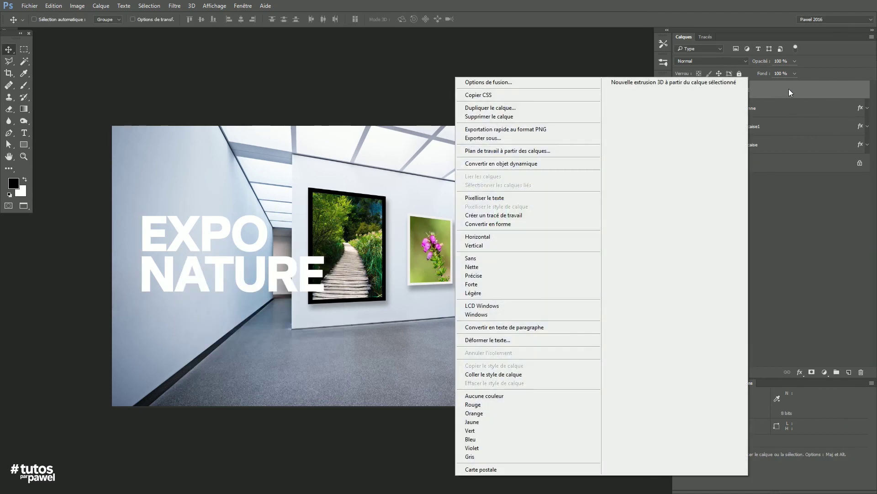
click(514, 164)
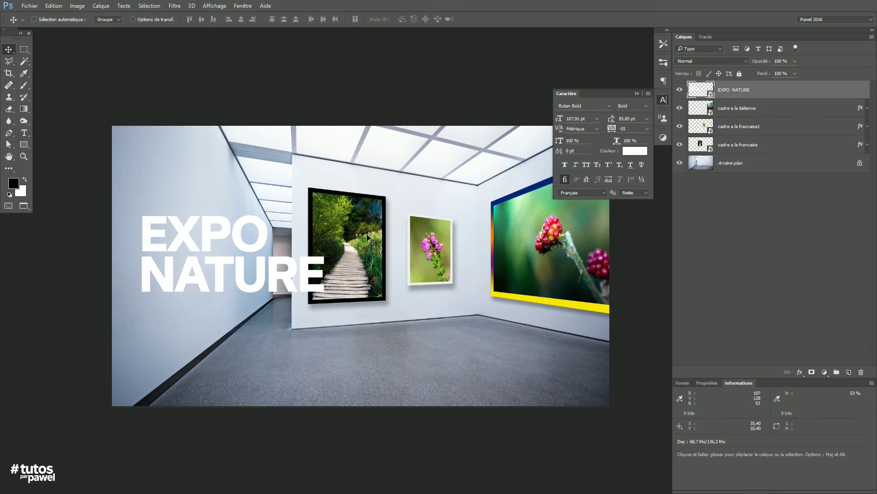
Open the EXPO NATURE smart object's contents, check that its text can still be edited, and close it unchanged
click(241, 248)
key(t)
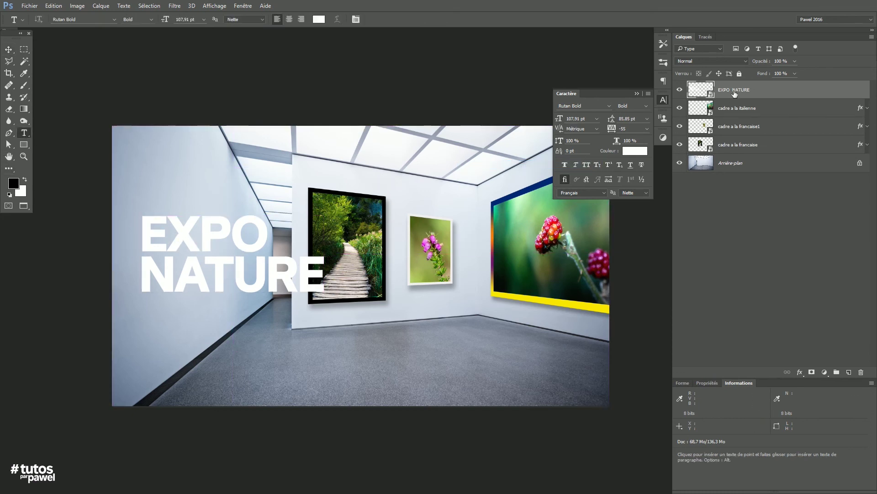
double_click(697, 89)
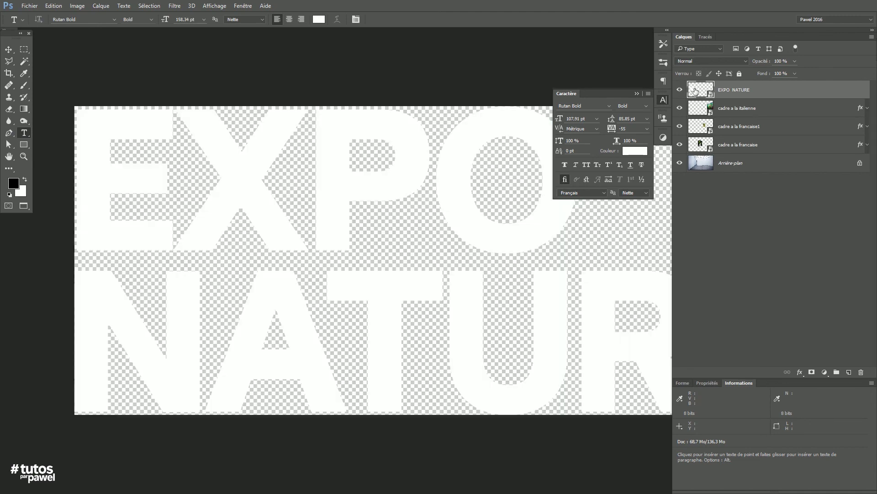
click(311, 173)
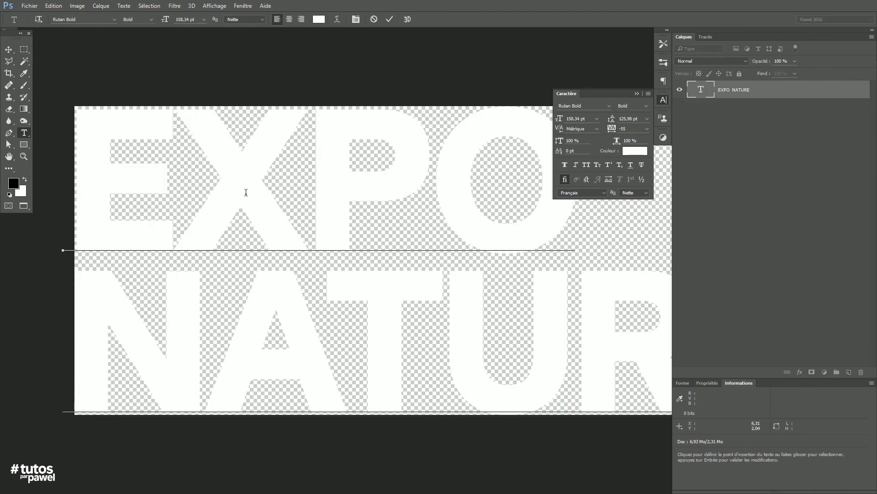
drag(84, 157, 428, 152)
click(460, 173)
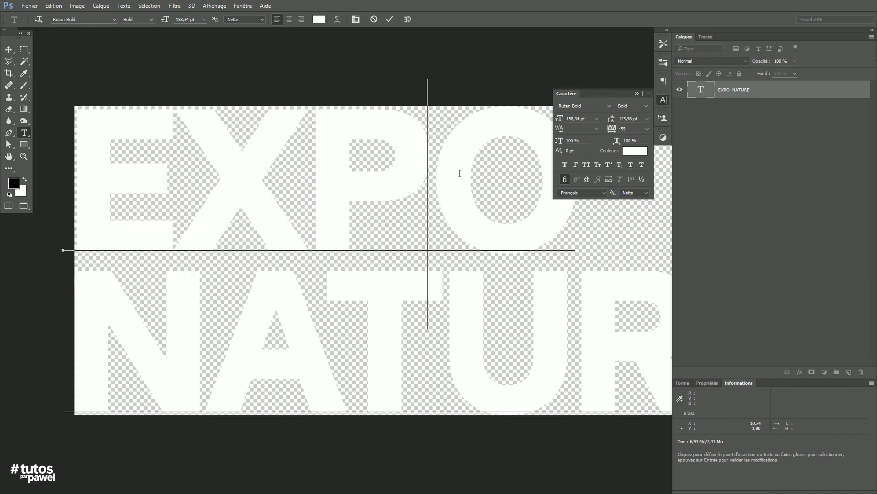
drag(438, 188, 75, 174)
click(9, 50)
key(ctrl+w)
click(392, 182)
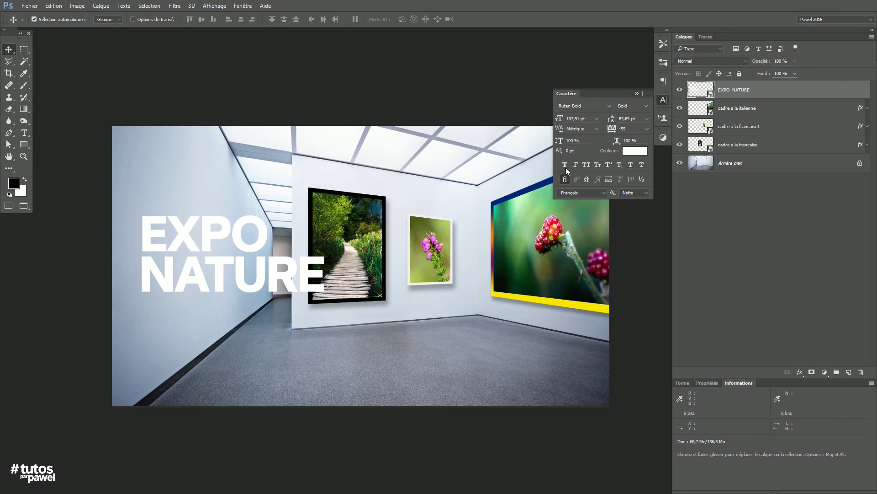
Distort the EXPO NATURE smart object in perspective on the left wall, narrowing it to about 49% width and making its near edge taller
key(ctrl+t)
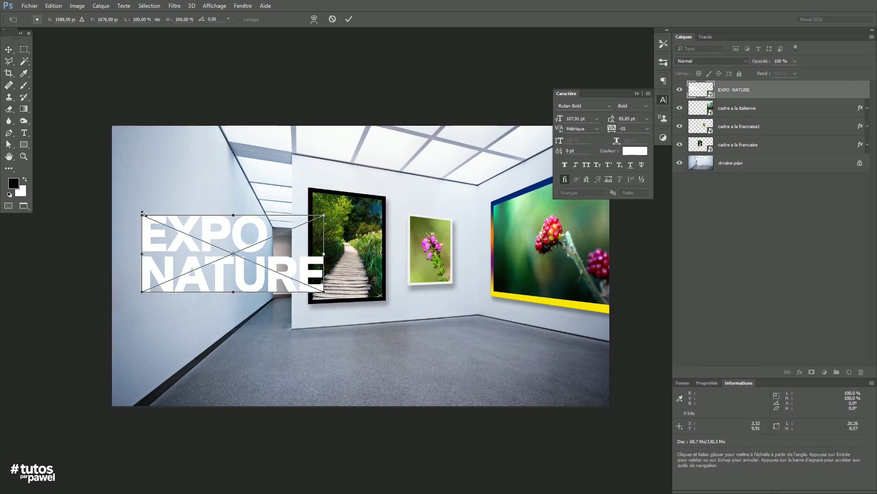
drag(142, 214, 169, 51)
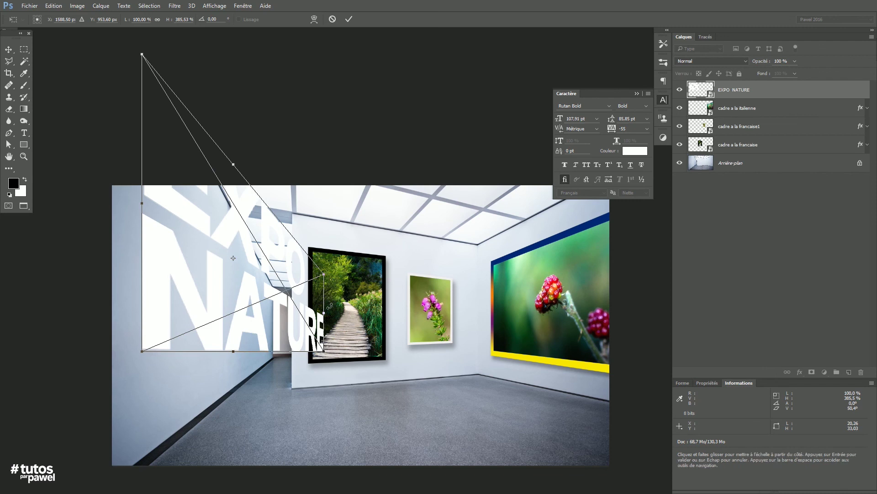
drag(324, 312, 293, 295)
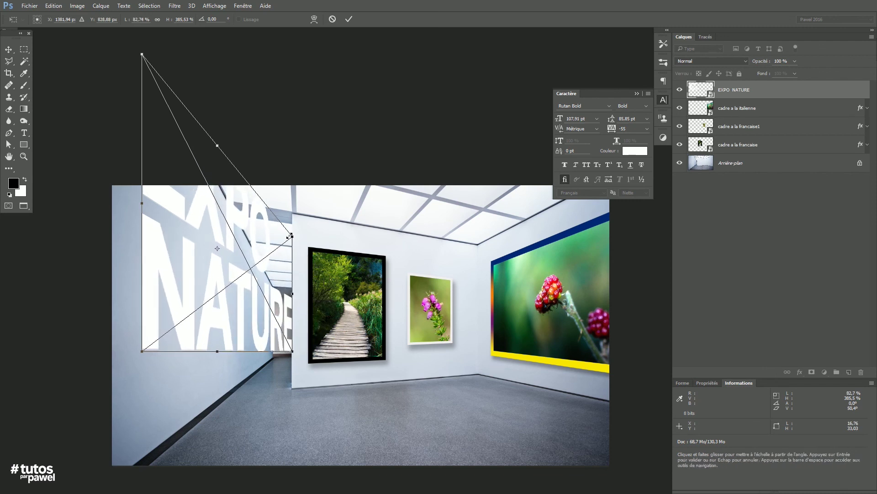
drag(172, 242, 170, 312)
drag(143, 122, 181, 254)
drag(221, 340, 180, 321)
drag(251, 356, 251, 310)
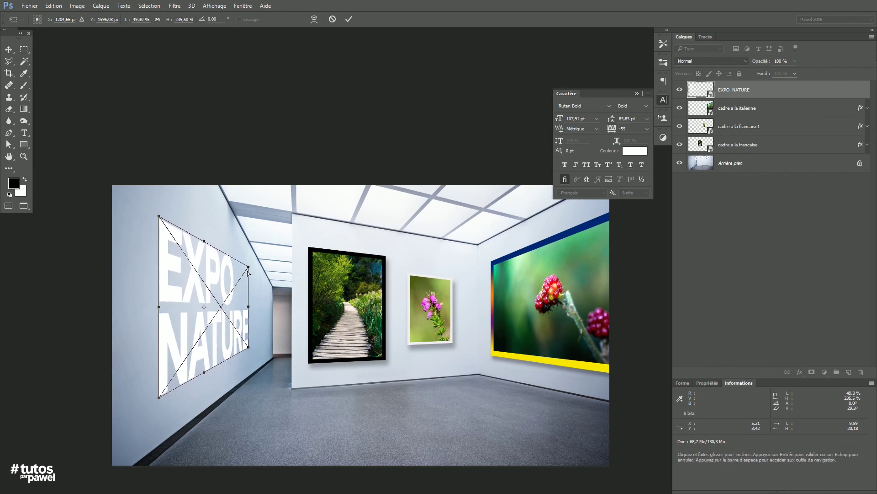
Refine the lettering's corners and side edges to match the left wall's vanishing lines, and apply the transformation
drag(248, 267, 247, 286)
drag(160, 217, 159, 192)
drag(159, 295, 182, 298)
drag(248, 316, 242, 315)
drag(242, 282, 245, 285)
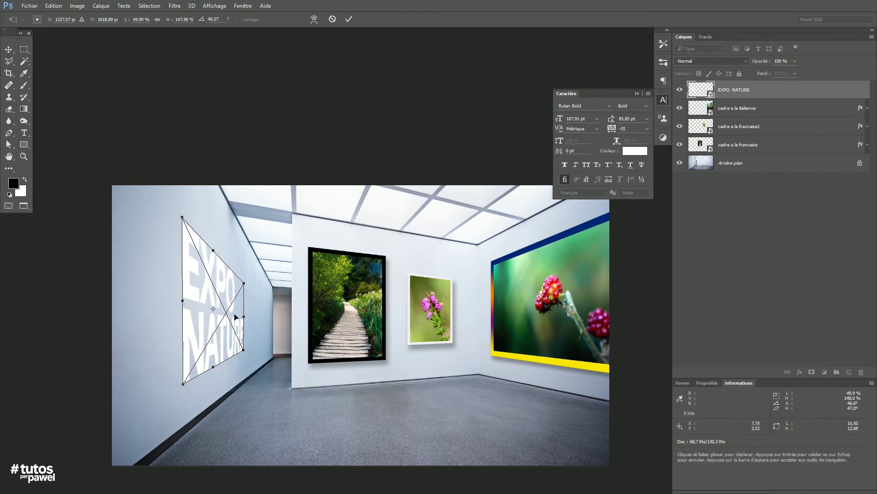
drag(243, 315, 241, 316)
drag(183, 384, 183, 388)
key(Return)
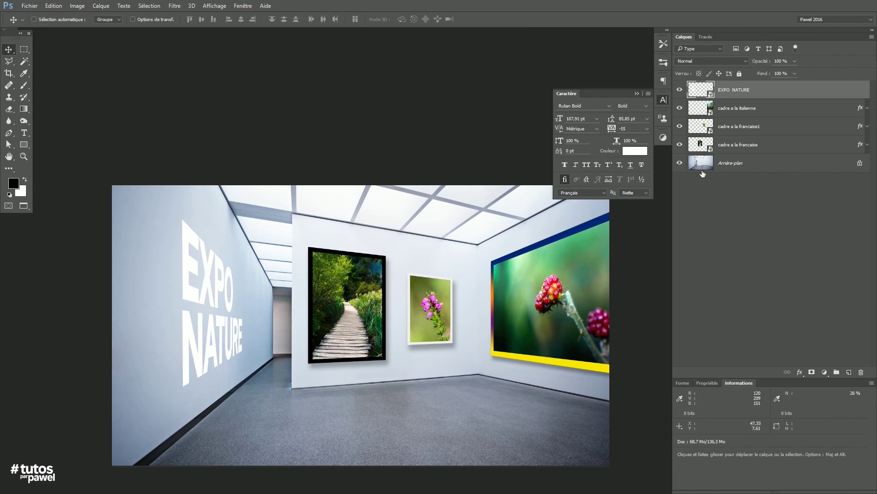
Set the EXPO NATURE layer's opacity to 20% and stretch the lettering slightly wider towards the corridor
text(20)
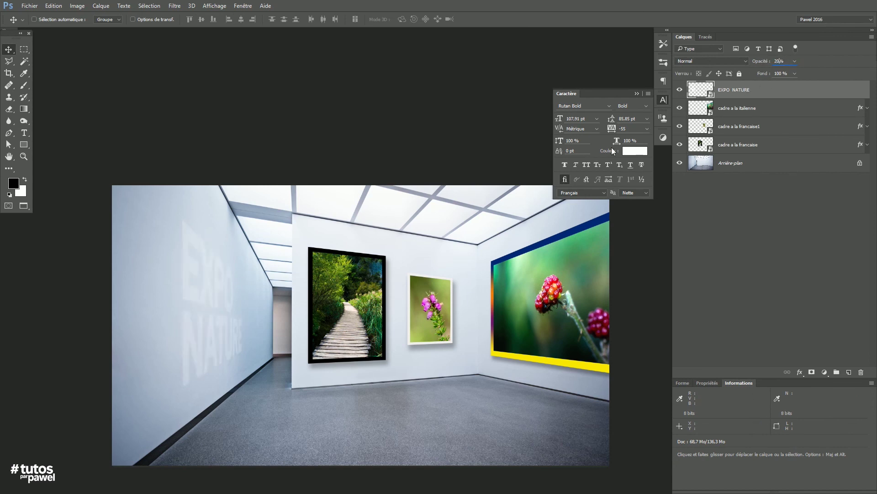
drag(288, 328, 249, 318)
key(ctrl+t)
drag(255, 317, 252, 320)
key(Return)
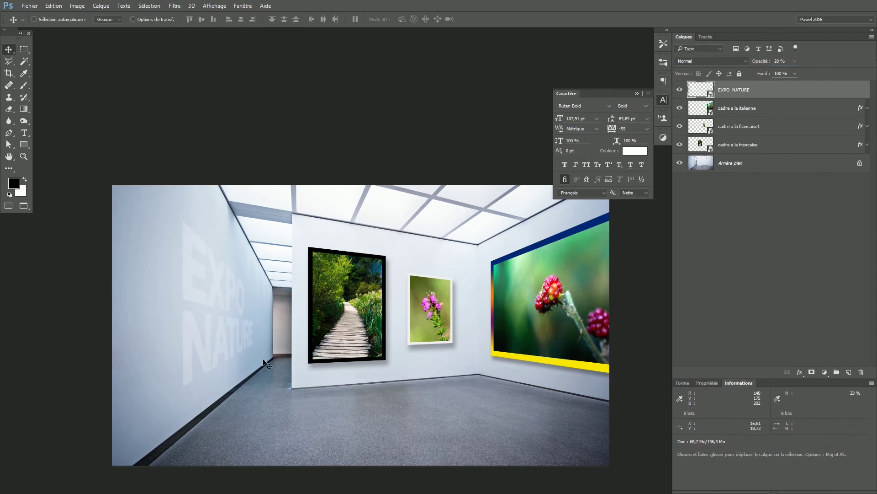
View the finished gallery composition in full-screen mode without the interface, enlarged
key(f)
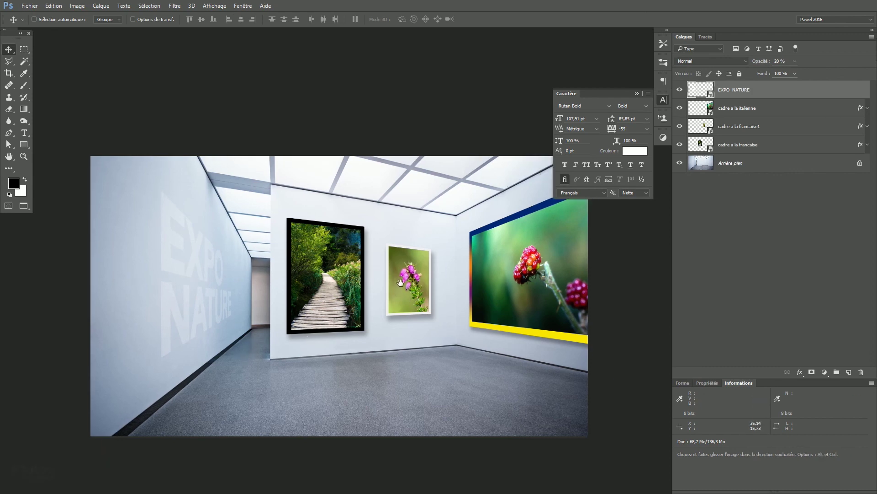
key(f)
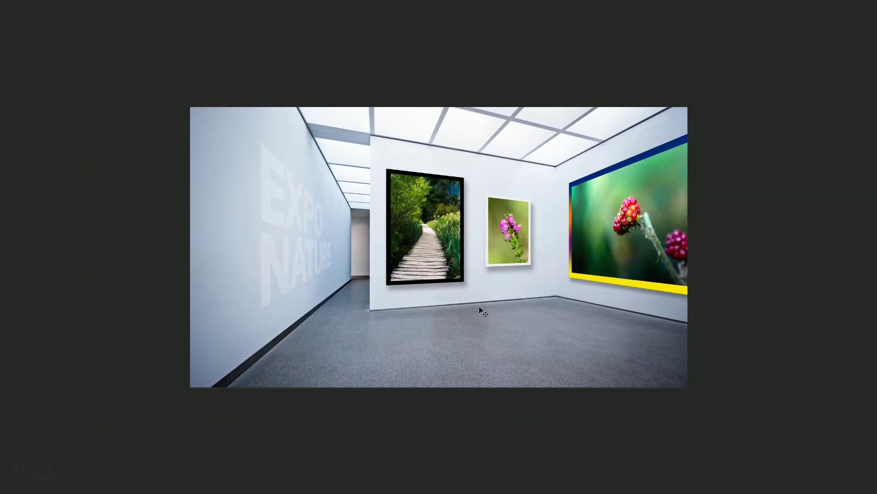
key(ctrl+plus)
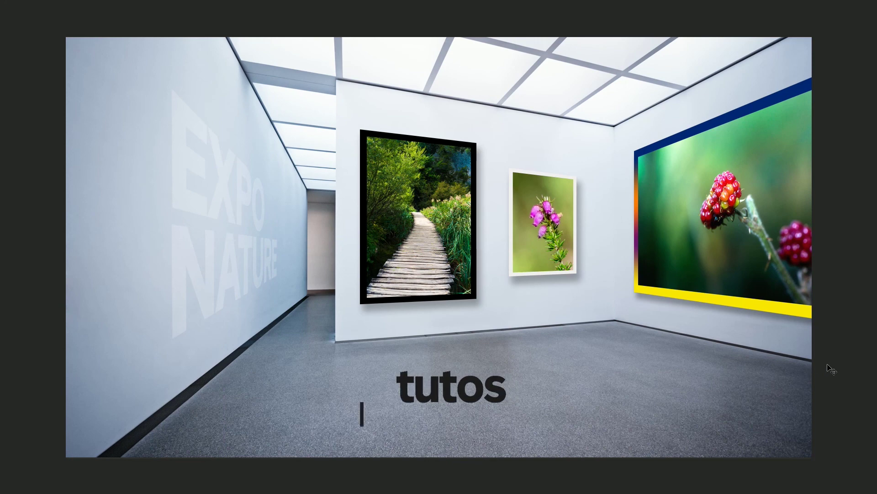